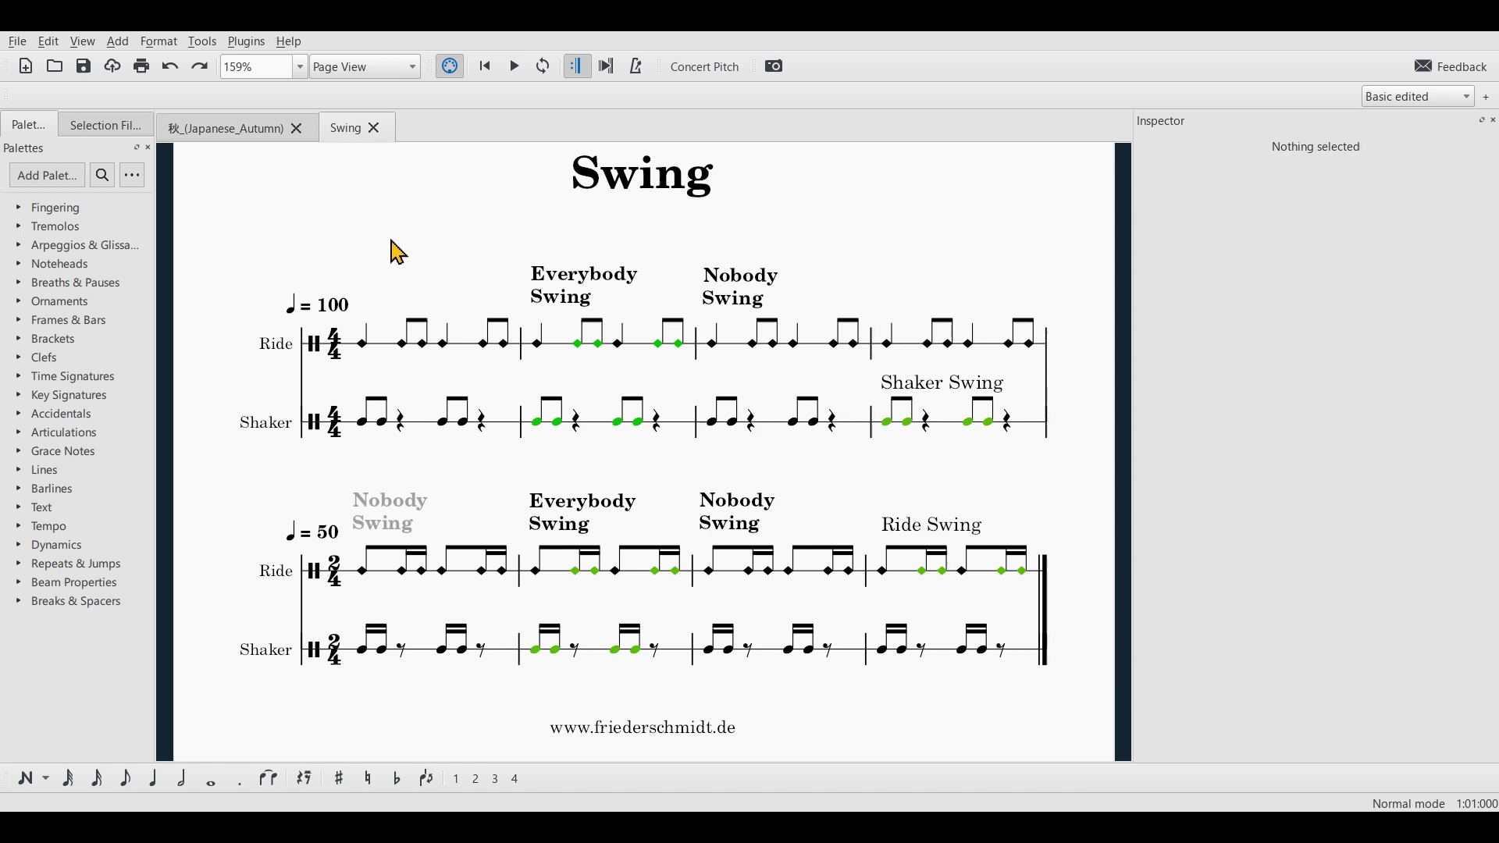
Delete the Everybody Swing, Nobody Swing and Shaker Swing texts
{"action": "left_click", "coordinate": [543, 275]}
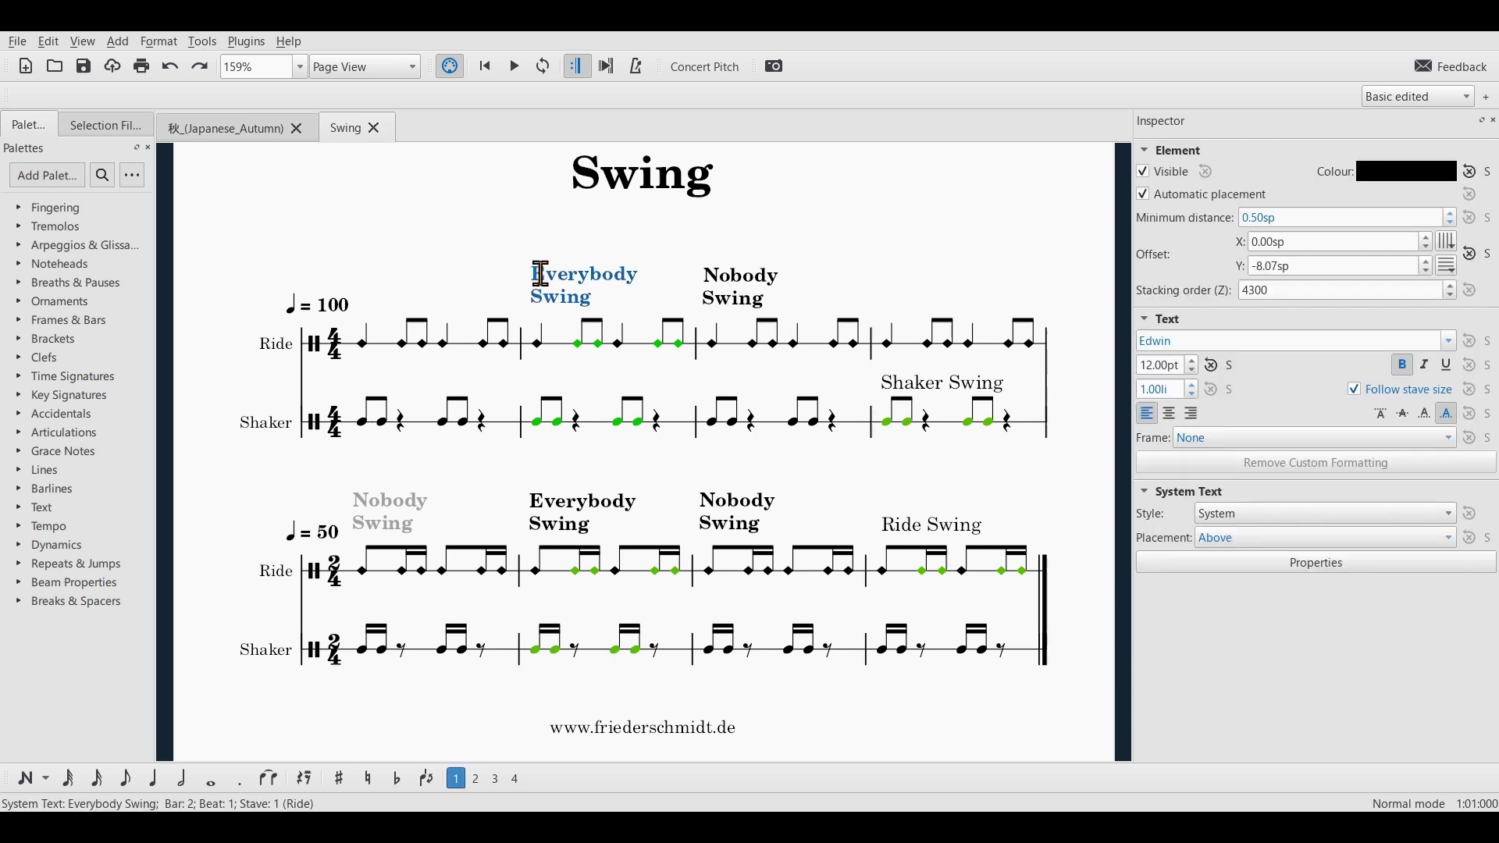
{"action": "double_click", "coordinate": [542, 274]}
{"action": "key", "text": "Escape"}
{"action": "key", "text": "Delete"}
{"action": "left_click", "coordinate": [742, 293]}
{"action": "key", "text": "Delete"}
{"action": "left_click", "coordinate": [937, 386]}
{"action": "key", "text": "Delete"}
Delete the Ride Swing and remaining Everybody Swing texts, keeping the grey Nobody Swing
{"action": "double_click", "coordinate": [914, 524]}
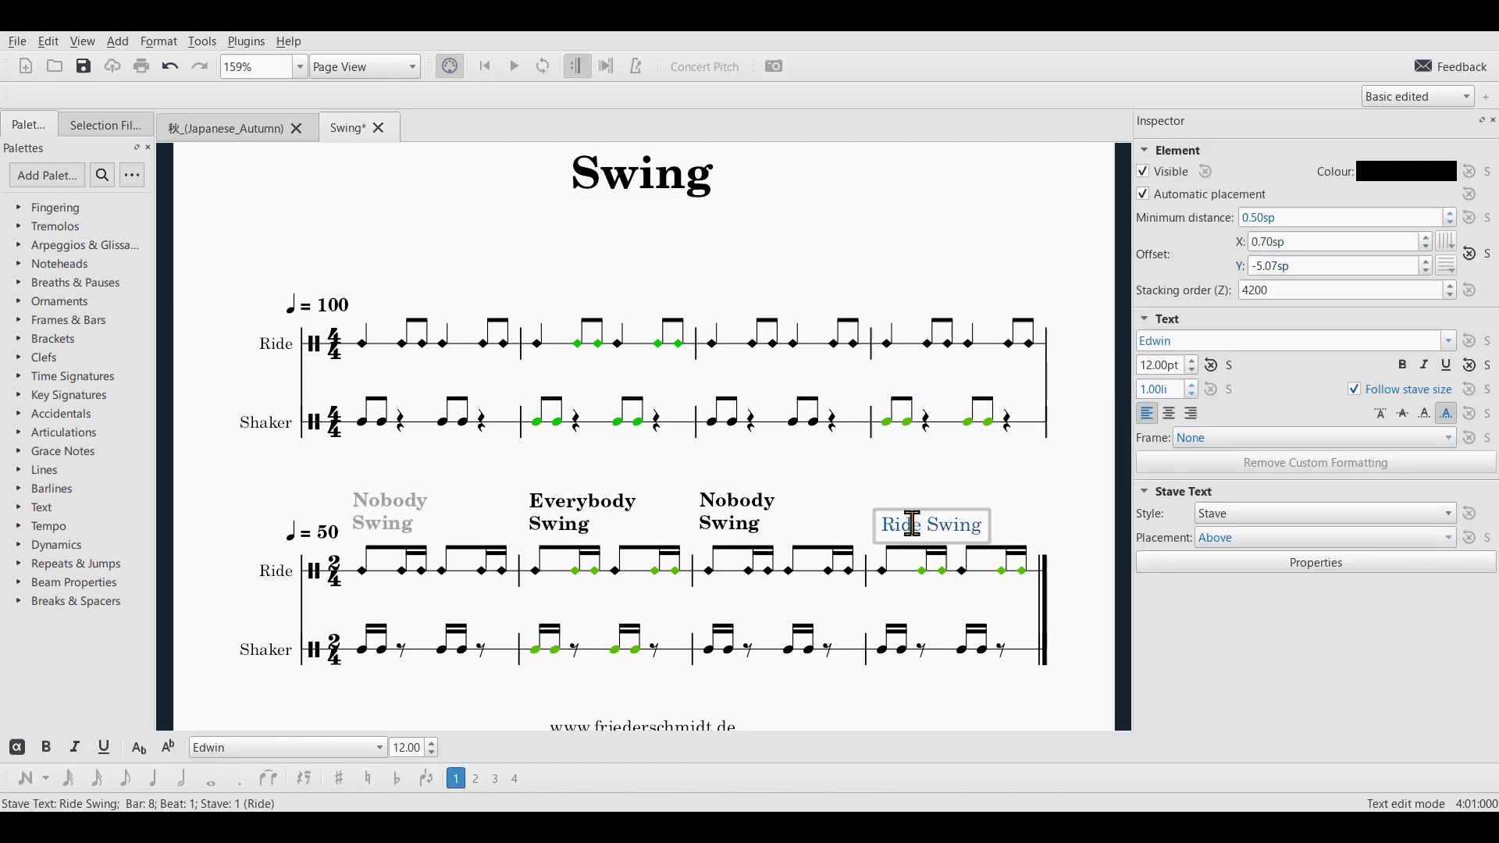
{"action": "key", "text": "Escape"}
{"action": "key", "text": "Delete"}
{"action": "left_click", "coordinate": [730, 504]}
{"action": "key", "text": "Delete"}
{"action": "left_click", "coordinate": [585, 512]}
{"action": "key", "text": "Delete"}
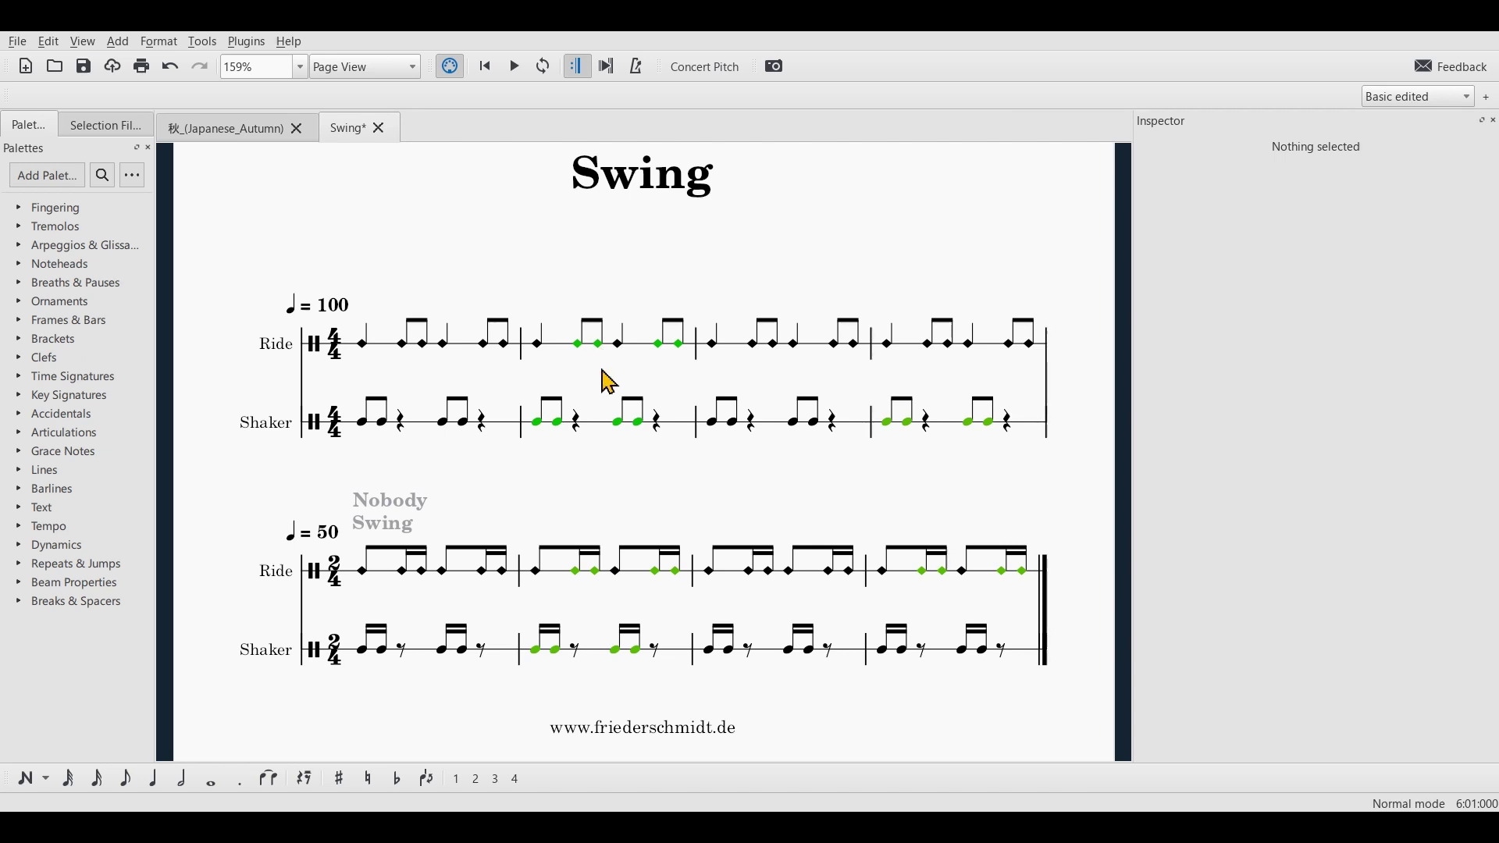
Add a 'Swing 8th' system text at the first Ride note of bar 2
{"action": "left_click", "coordinate": [538, 347]}
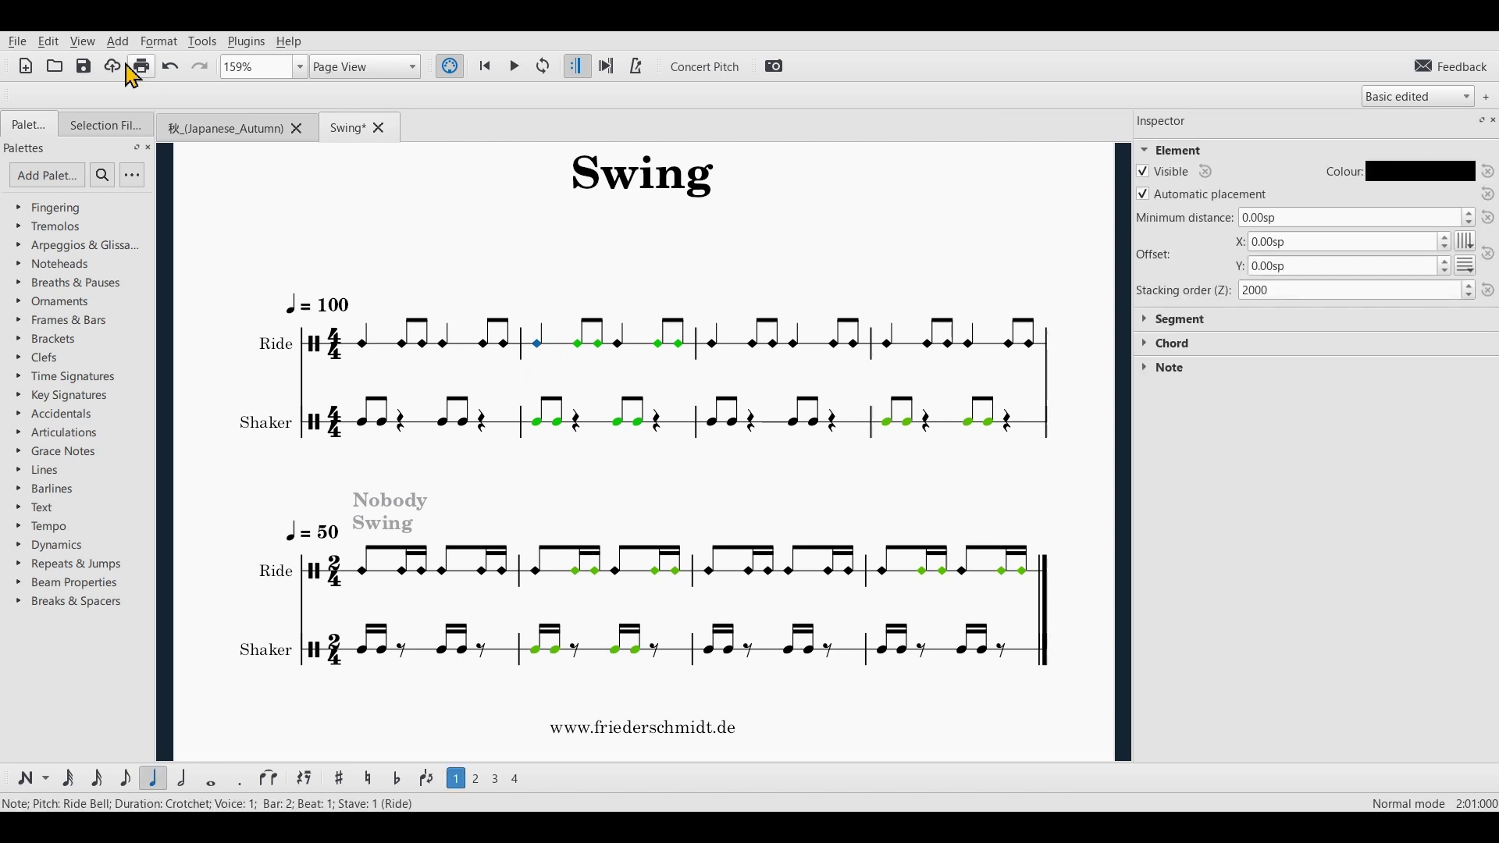
{"action": "left_click", "coordinate": [118, 43]}
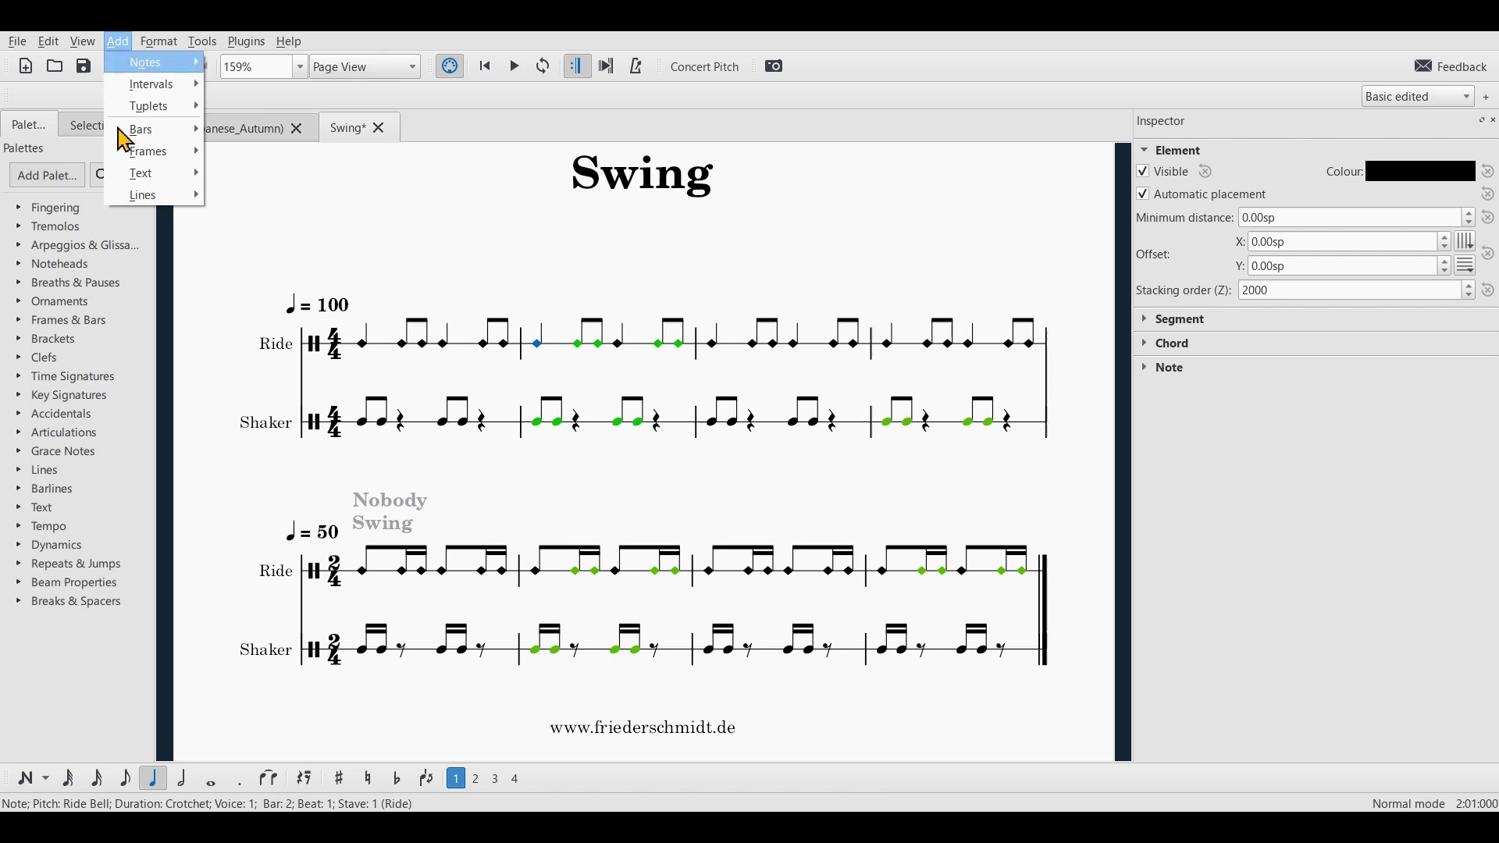
{"action": "mouse_move", "coordinate": [134, 173]}
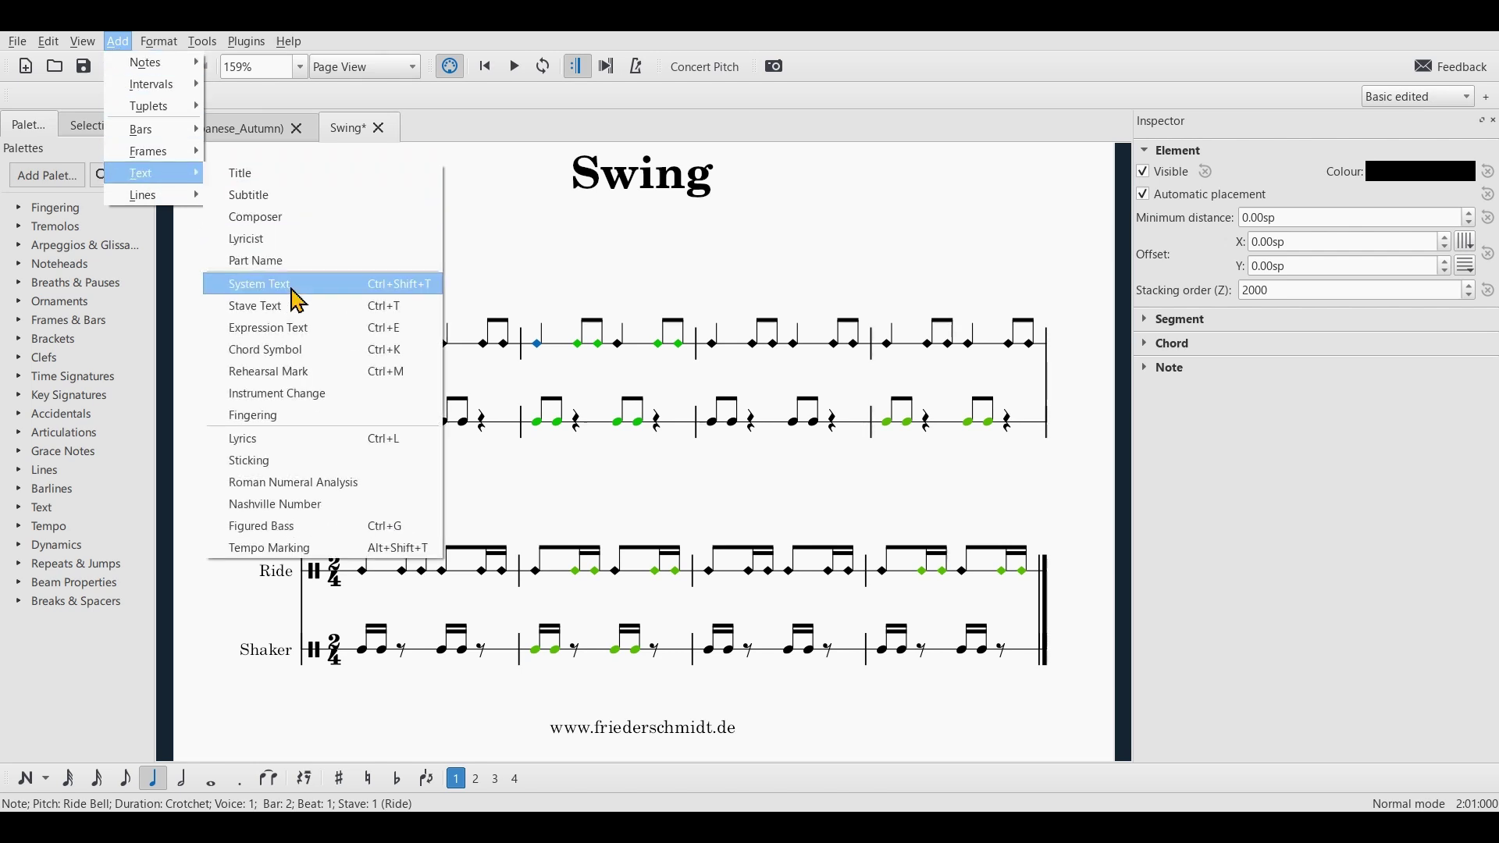
{"action": "left_click", "coordinate": [295, 284]}
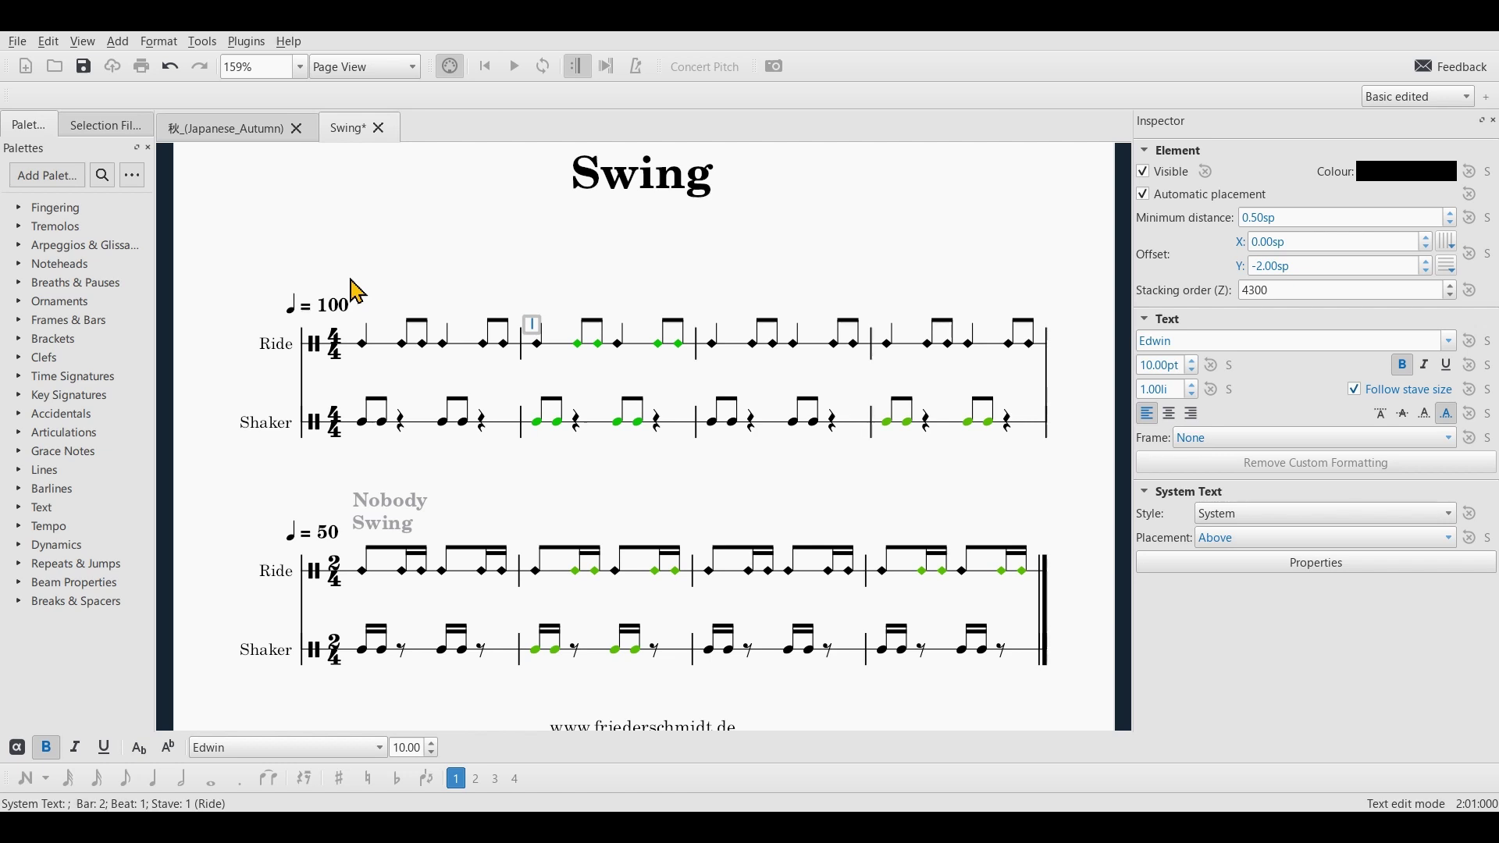
{"action": "type", "text": "Swi"}
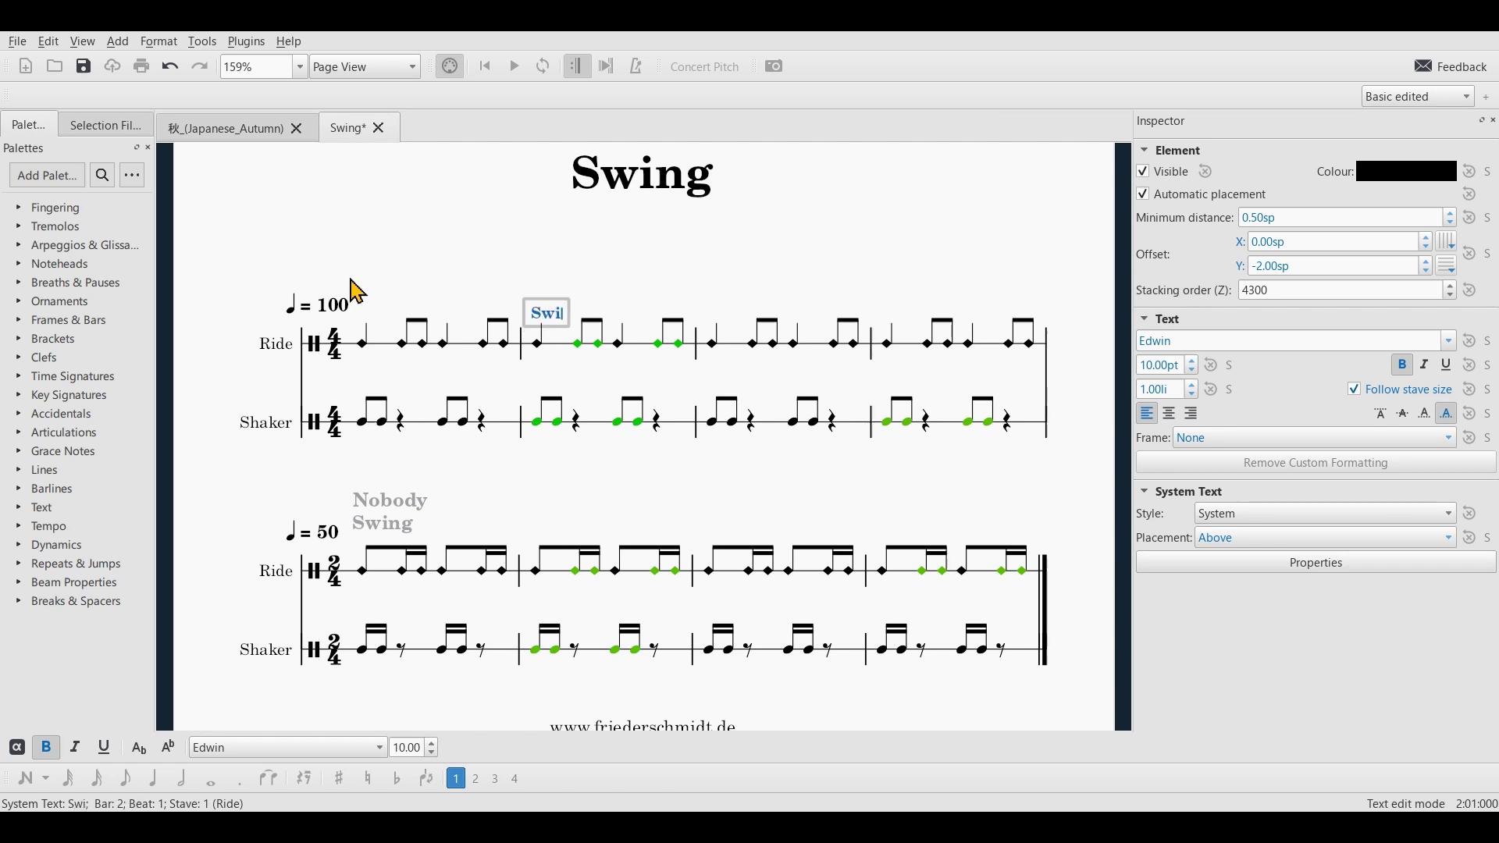
{"action": "type", "text": "ng 8th"}
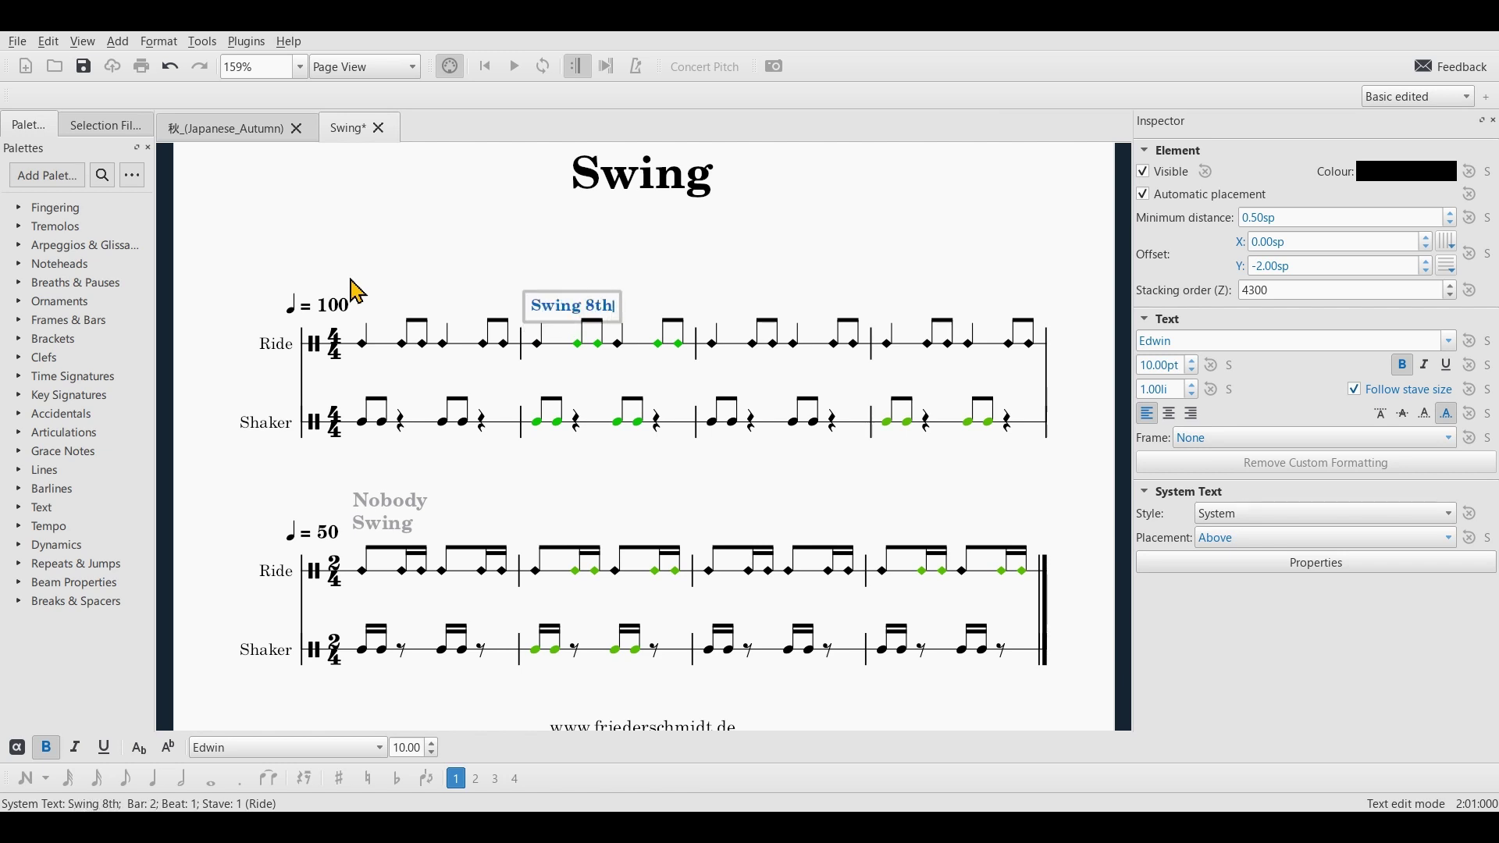
{"action": "key", "text": "Escape"}
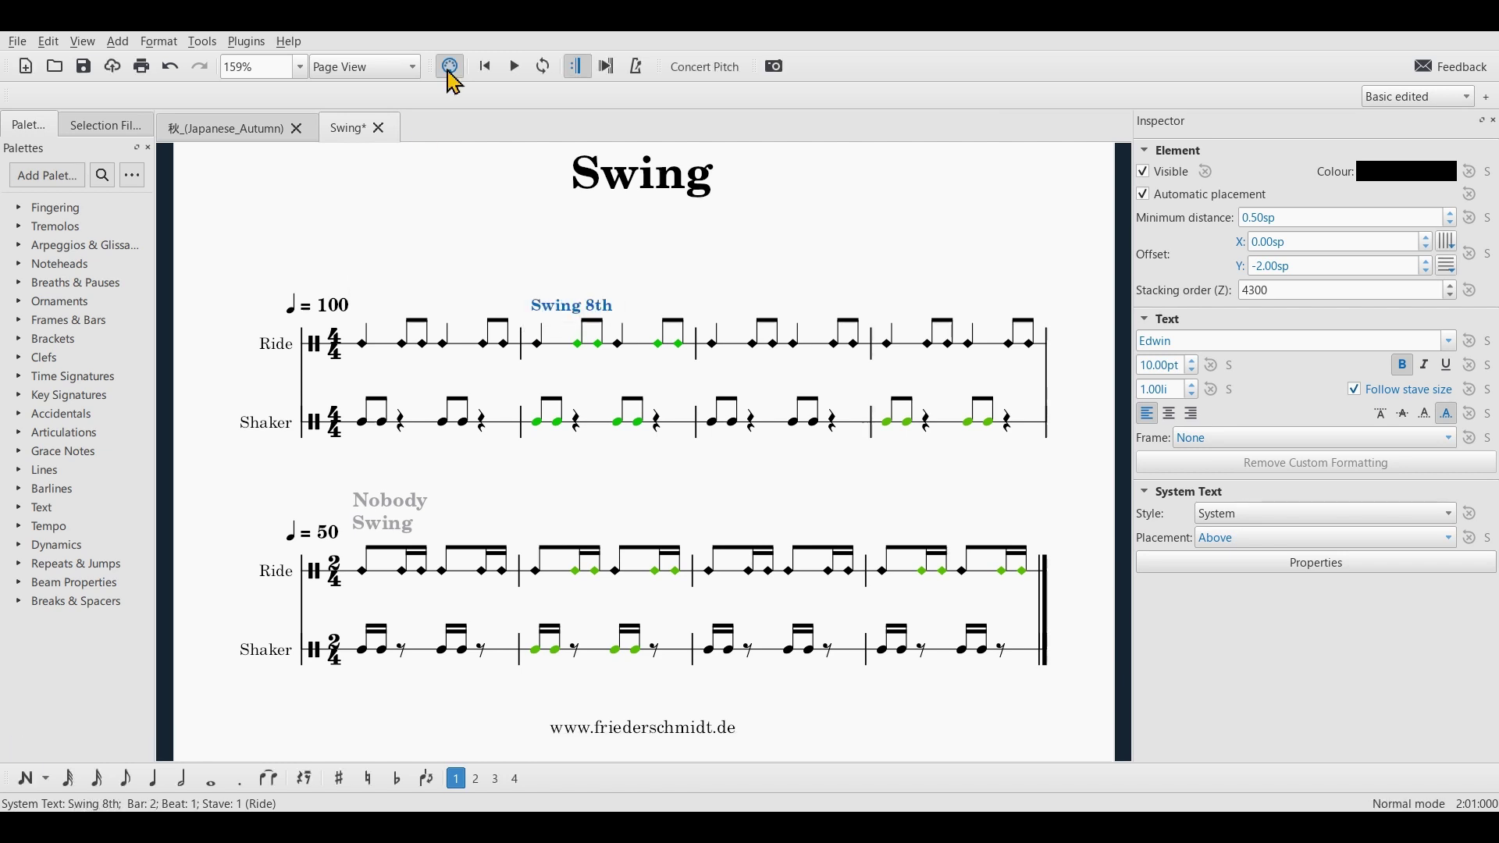
Paste a copy above bar 3 and change it to 'Straight 8th'
{"action": "left_click", "coordinate": [717, 348]}
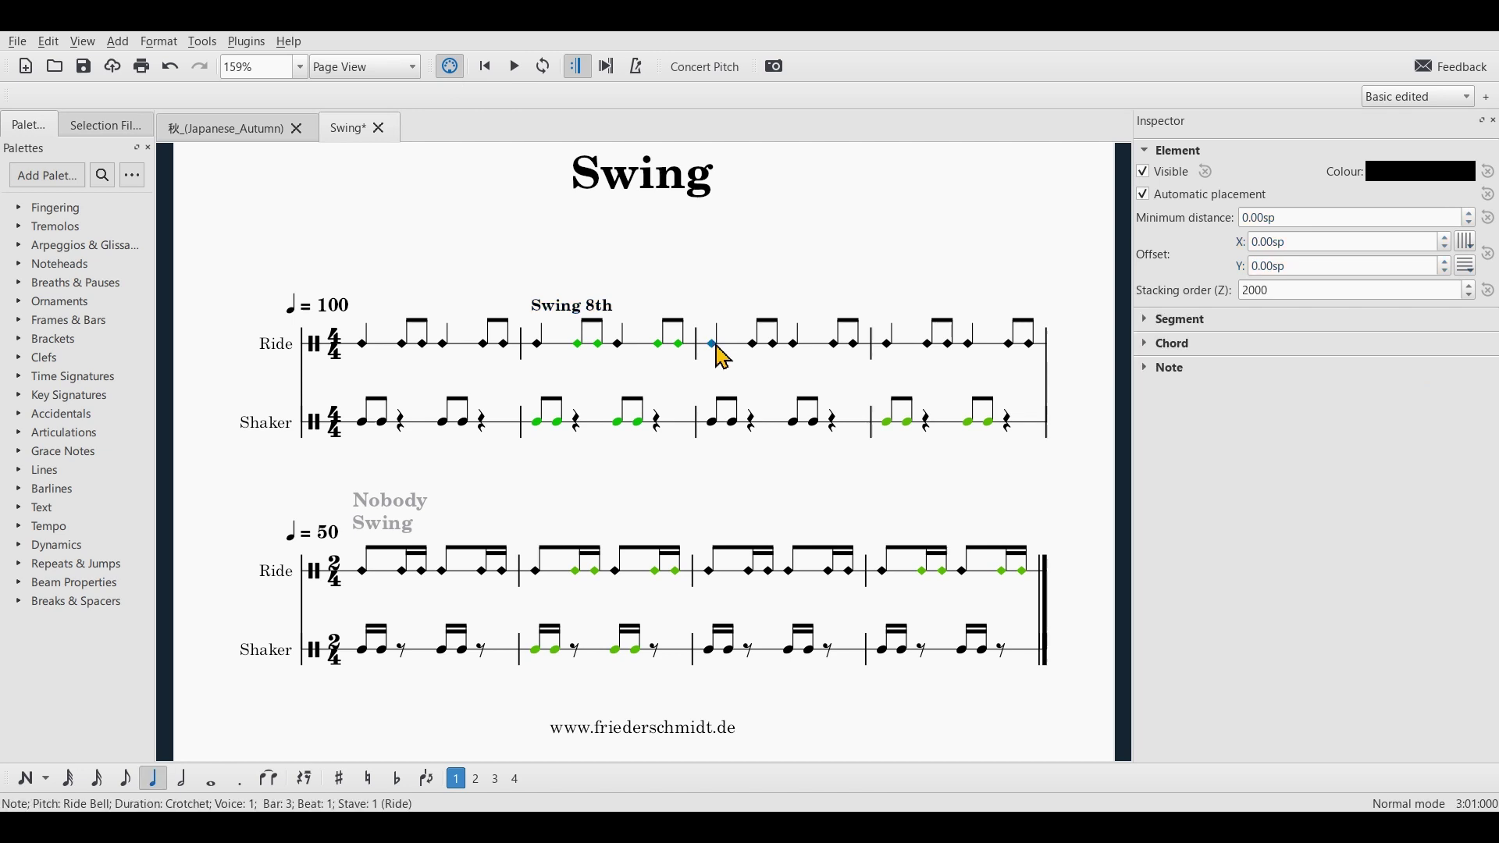
{"action": "left_click", "coordinate": [572, 316]}
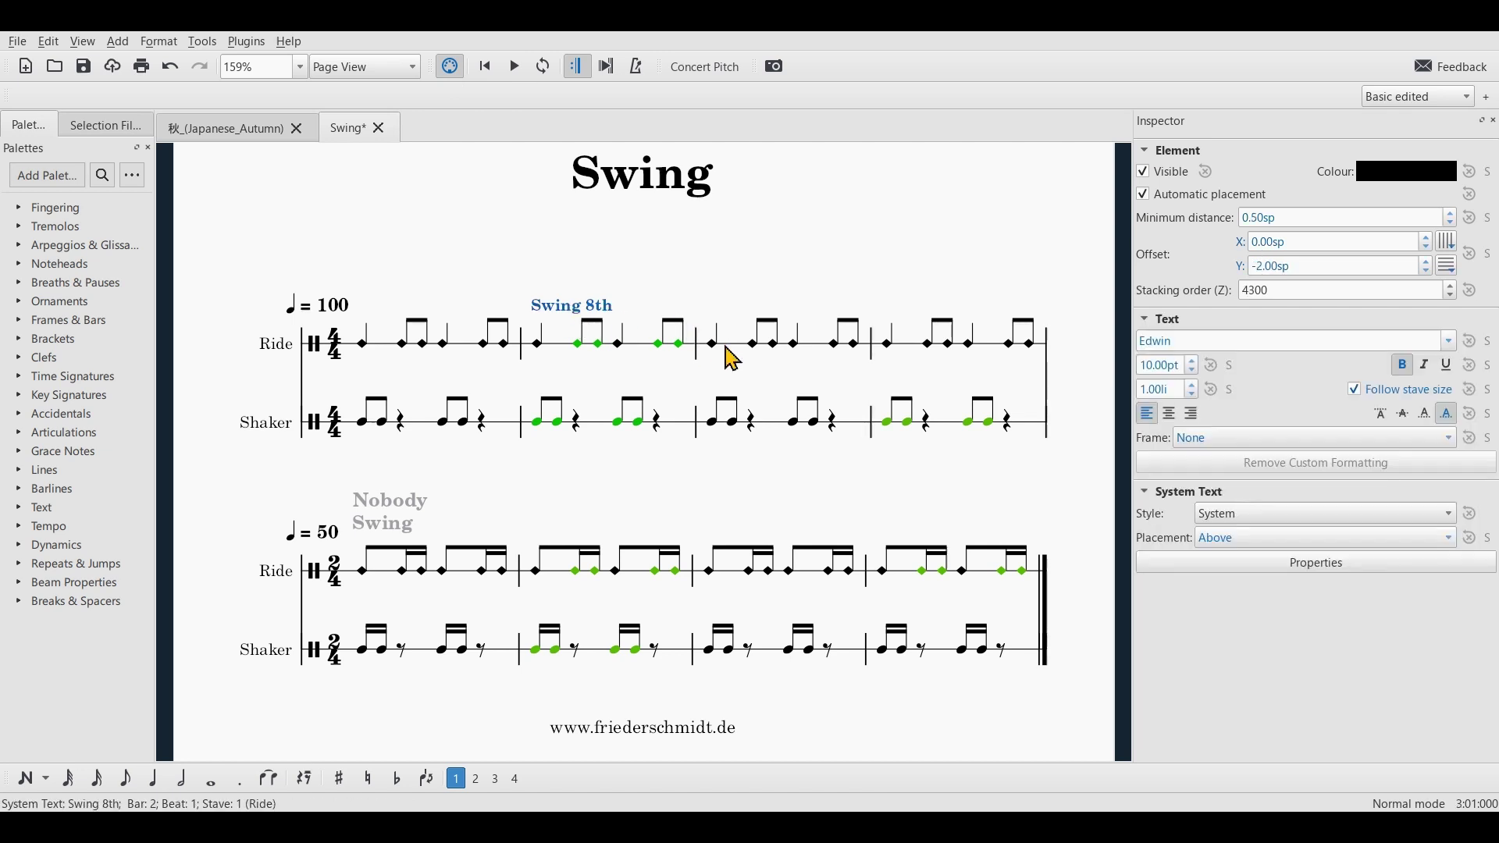
{"action": "left_click", "coordinate": [720, 352]}
{"action": "key", "text": "ctrl+v"}
{"action": "left_click", "coordinate": [748, 310]}
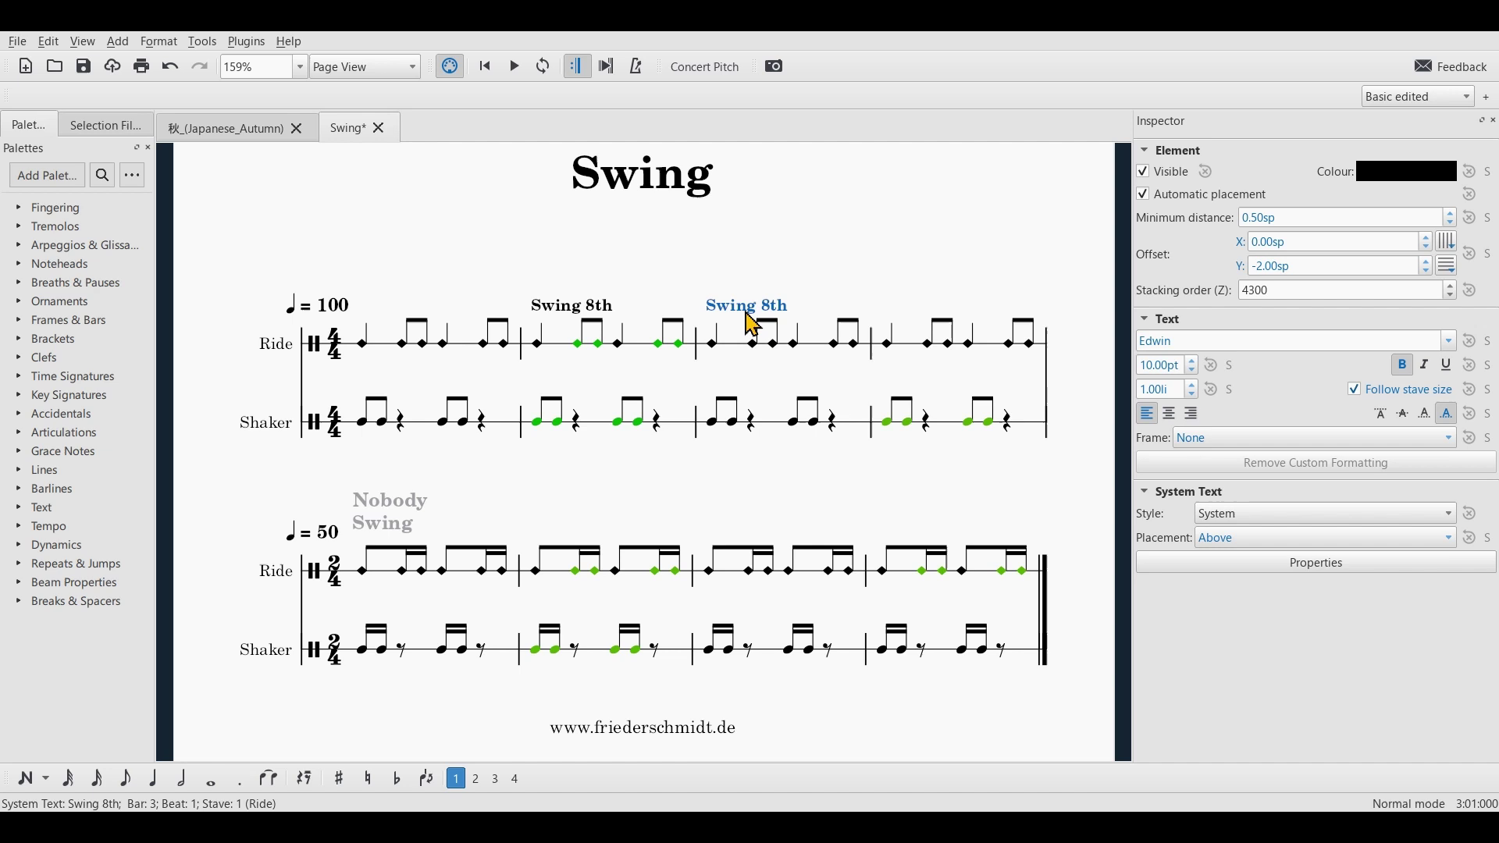
{"action": "double_click", "coordinate": [752, 307]}
{"action": "left_click_drag", "start_coordinate": [756, 307], "coordinate": [704, 318]}
{"action": "type", "text": "Str"}
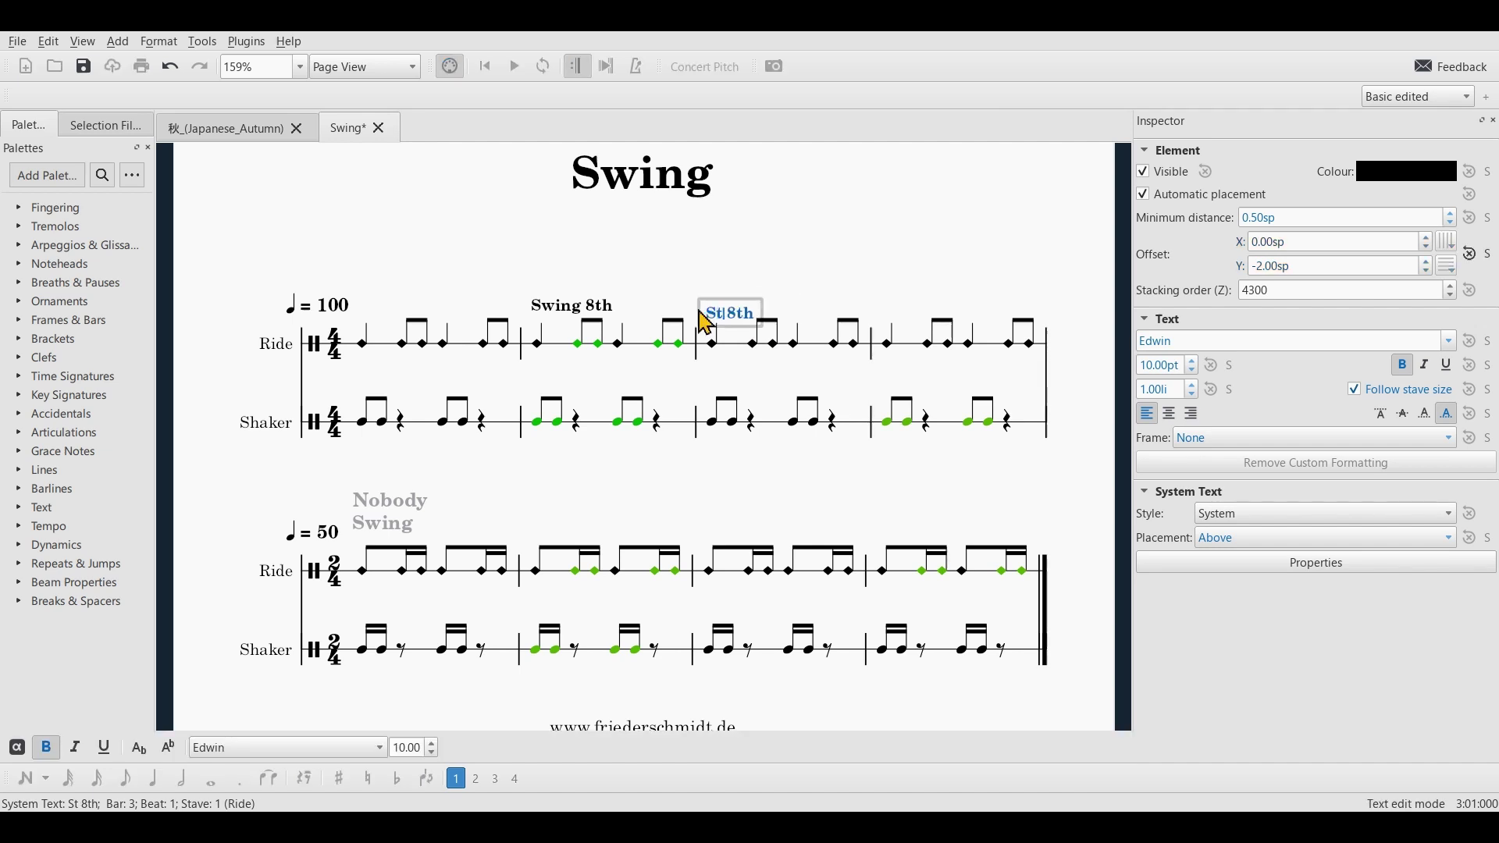
{"action": "type", "text": "aight"}
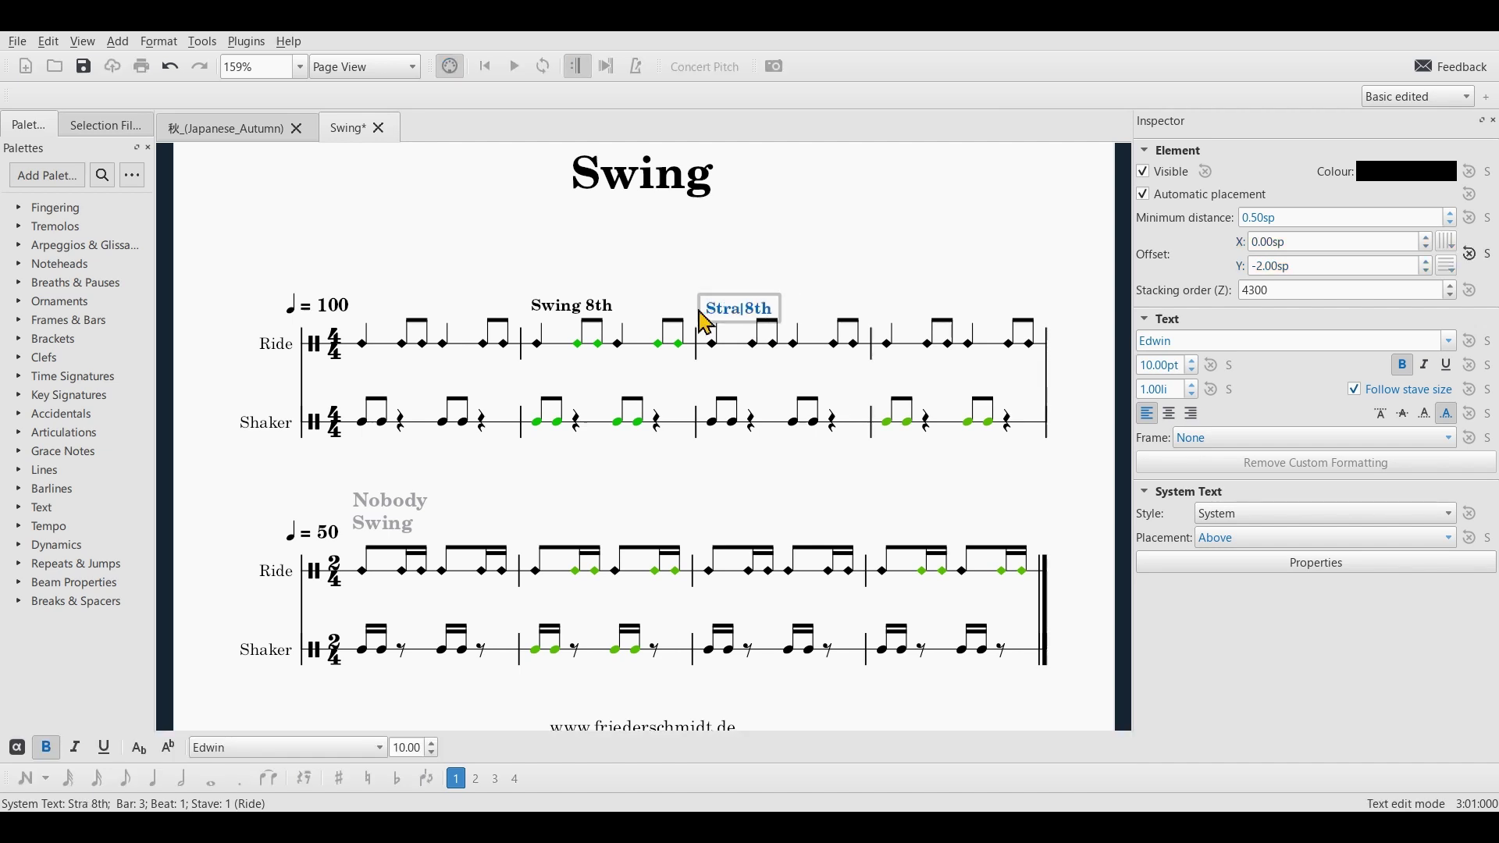
{"action": "key", "text": "Escape"}
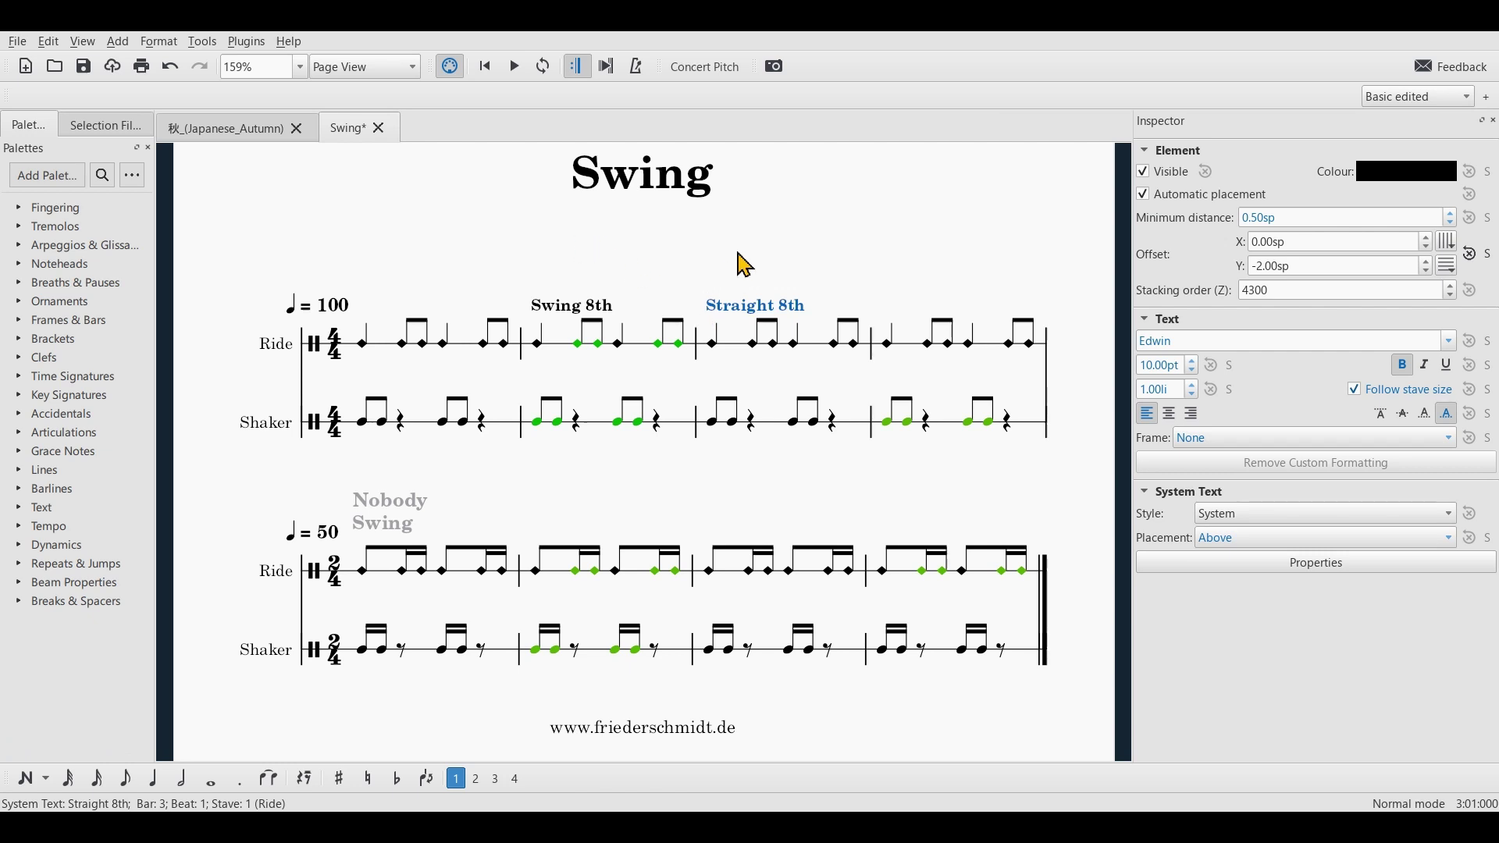
{"action": "key", "text": "Escape"}
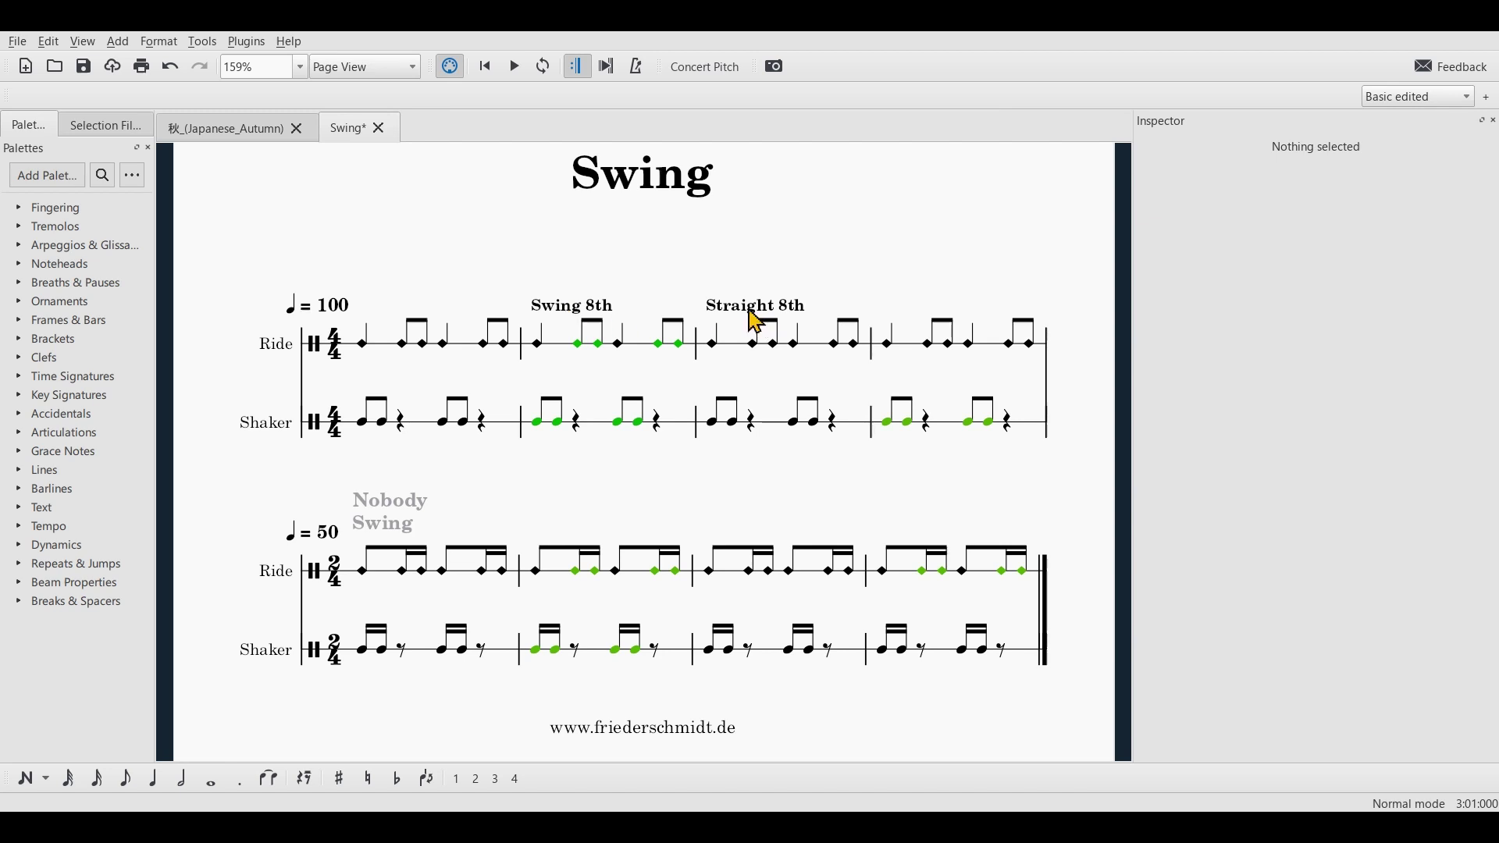
Turn on swing for the Swing 8th text at 60% quaver swing
{"action": "left_click", "coordinate": [563, 316]}
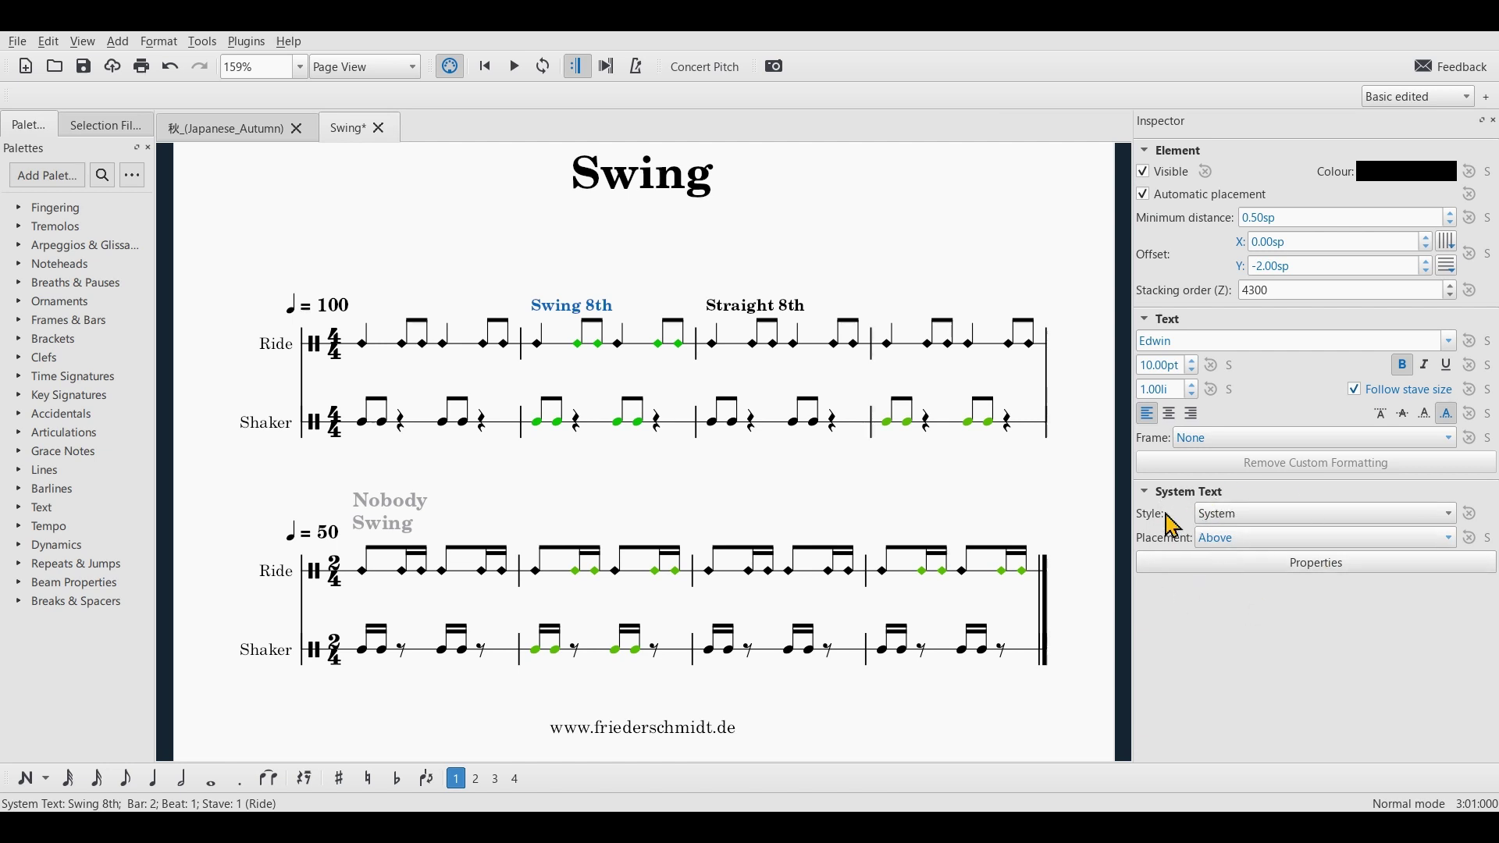
{"action": "left_click", "coordinate": [1327, 564]}
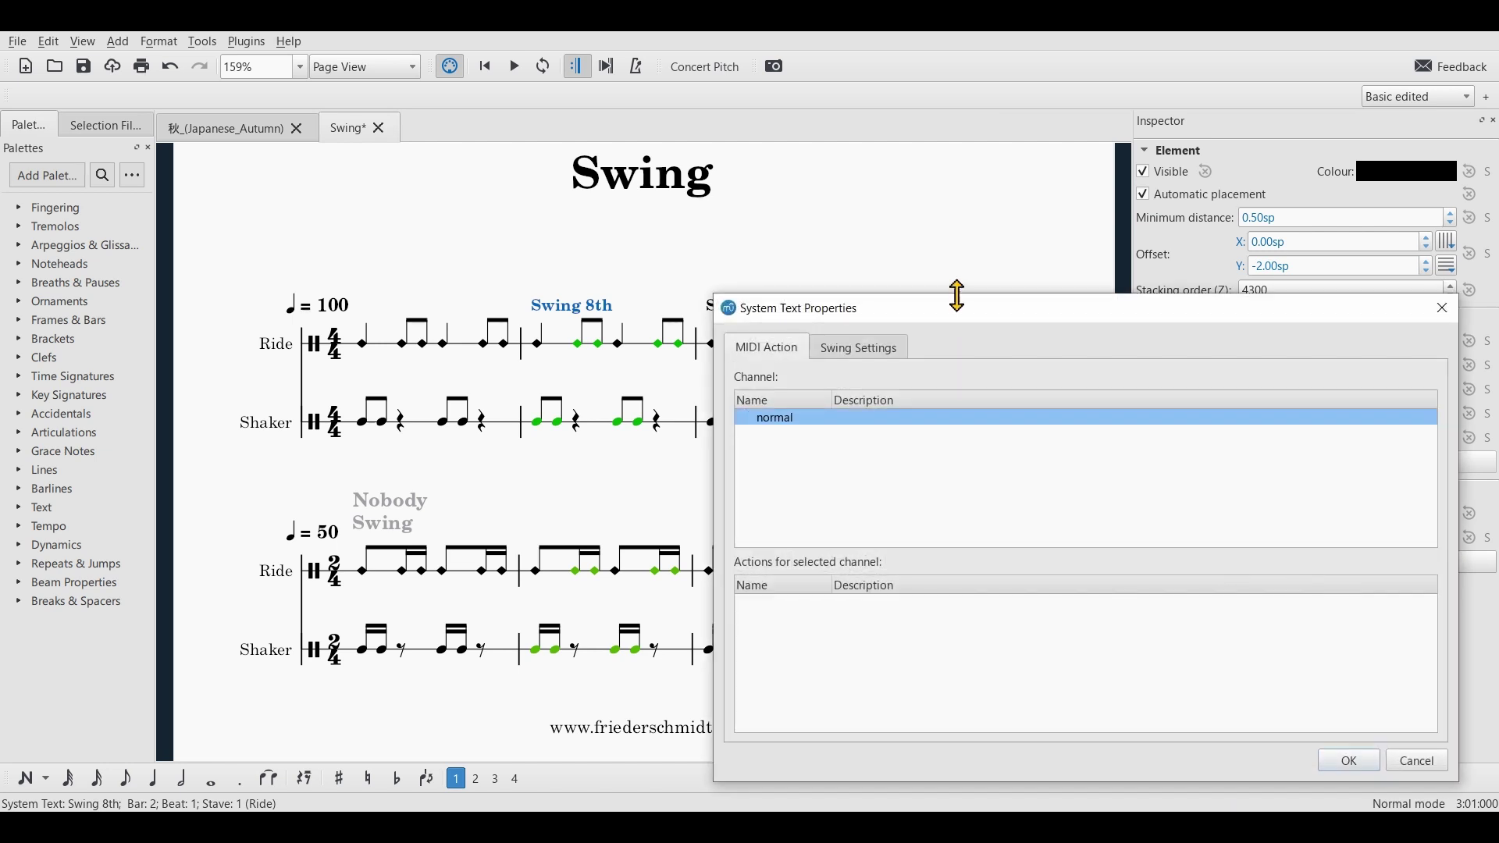
{"action": "left_click_drag", "start_coordinate": [957, 294], "coordinate": [1070, 325]}
{"action": "left_click", "coordinate": [987, 351]}
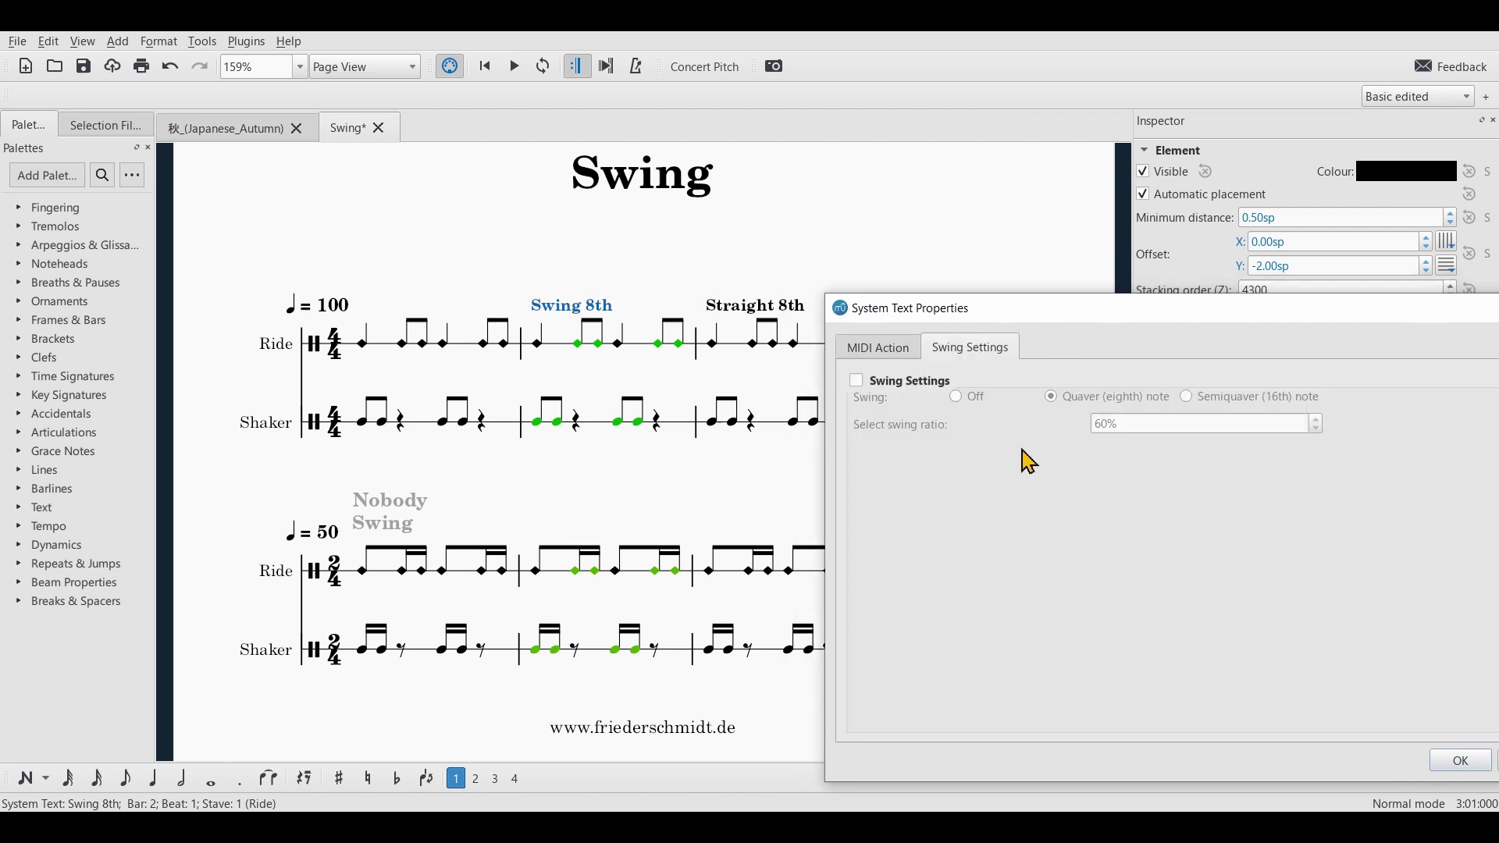
{"action": "left_click", "coordinate": [858, 381]}
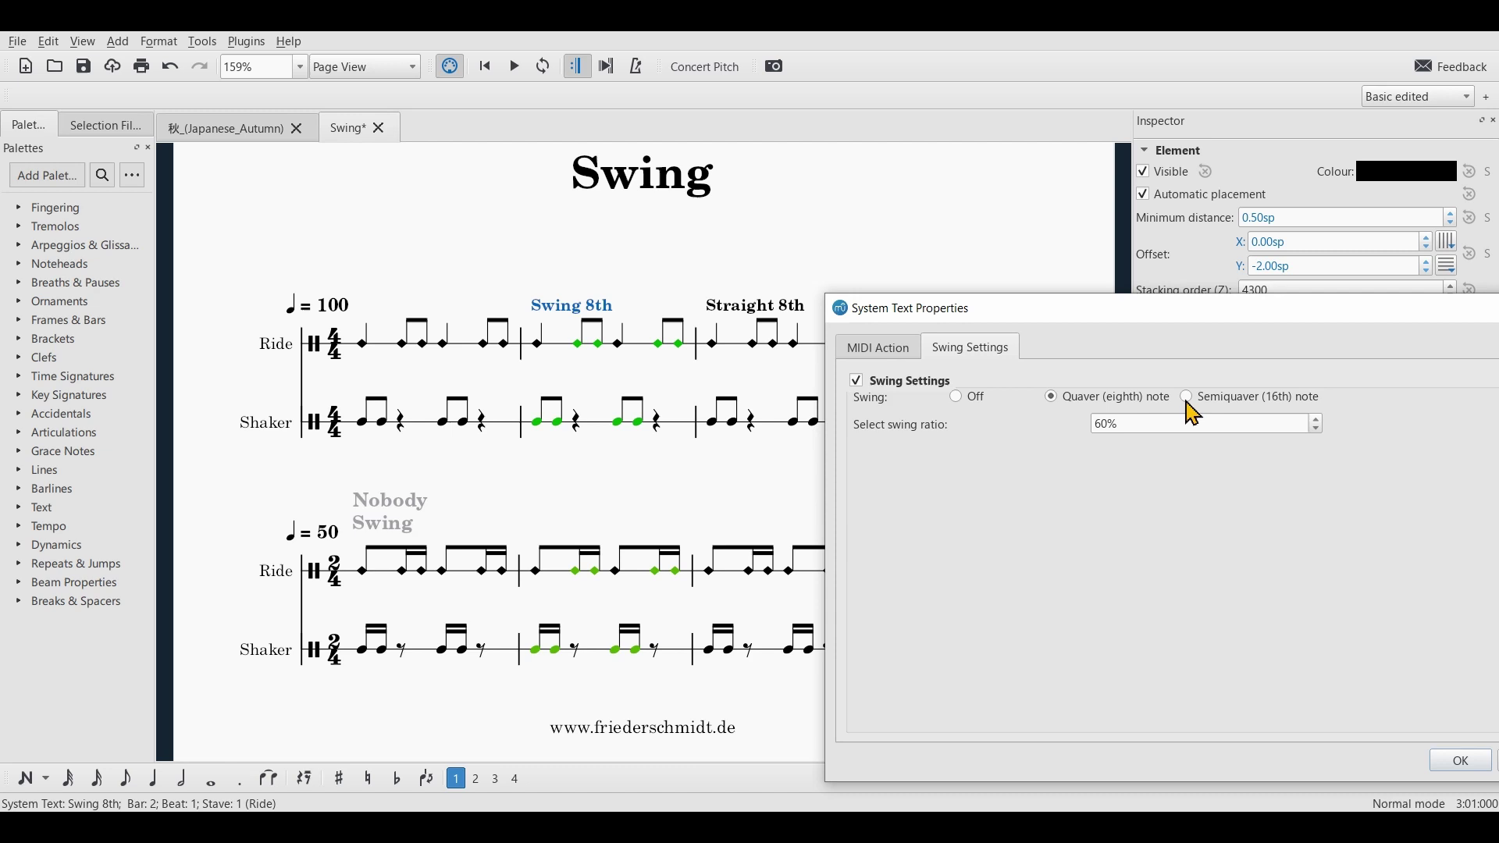
{"action": "left_click", "coordinate": [1462, 768]}
Give the Straight 8th text swing settings set to Off
{"action": "left_click", "coordinate": [736, 311]}
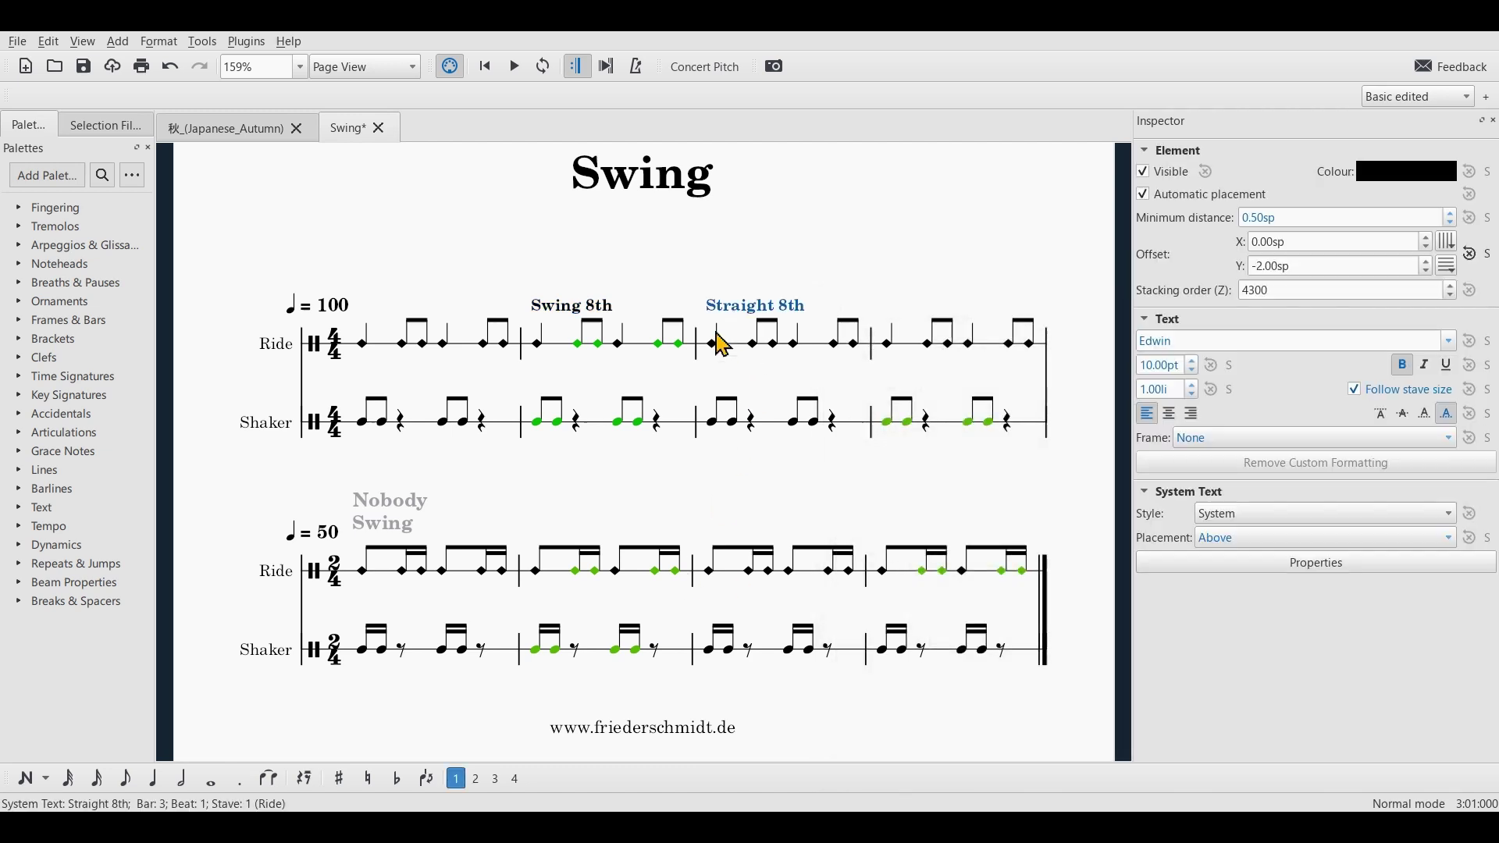
{"action": "left_click", "coordinate": [1318, 568]}
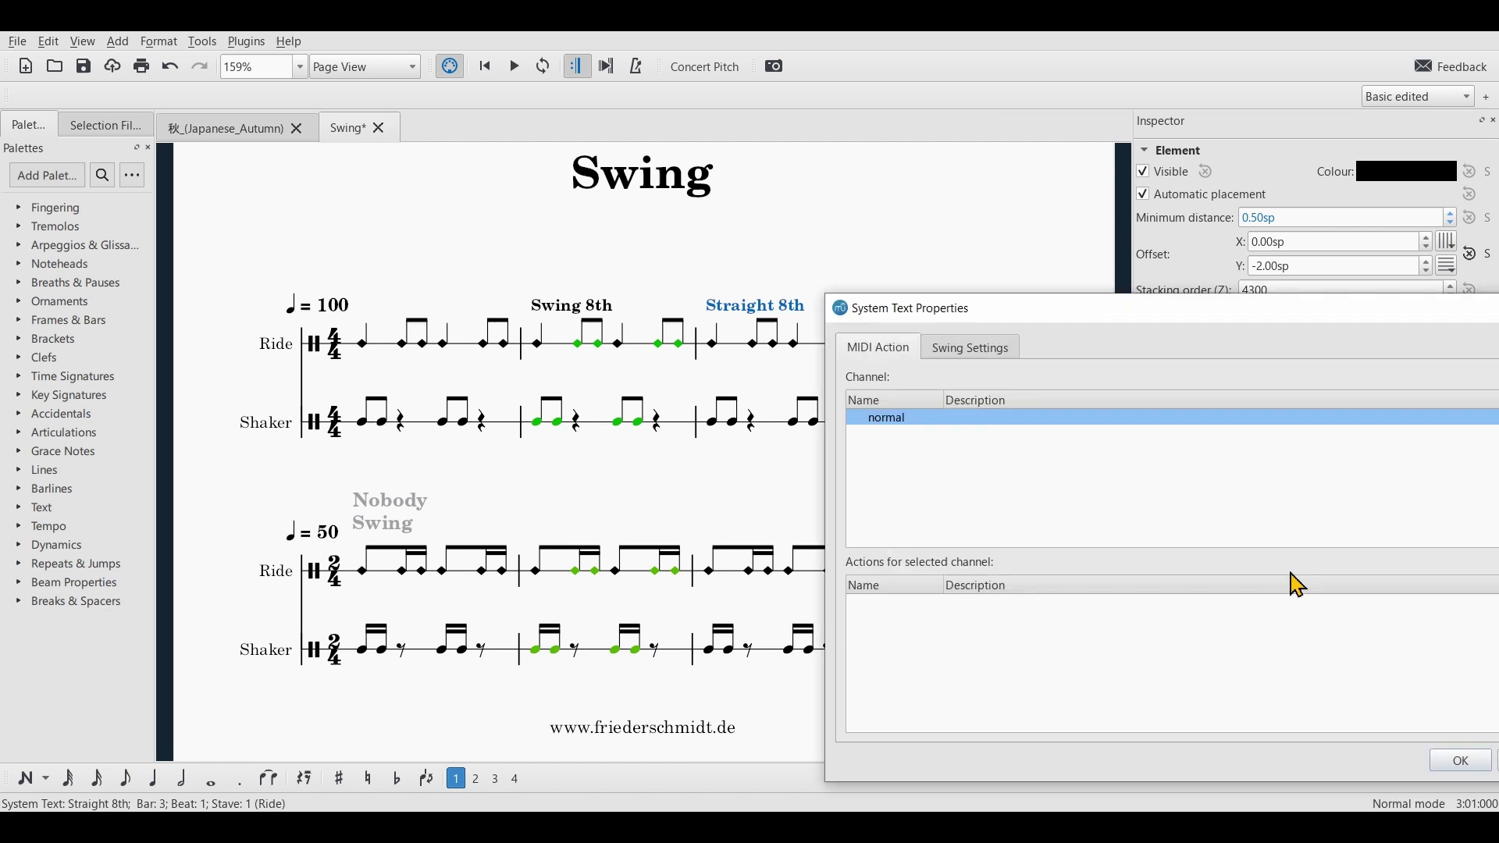
{"action": "left_click", "coordinate": [966, 348]}
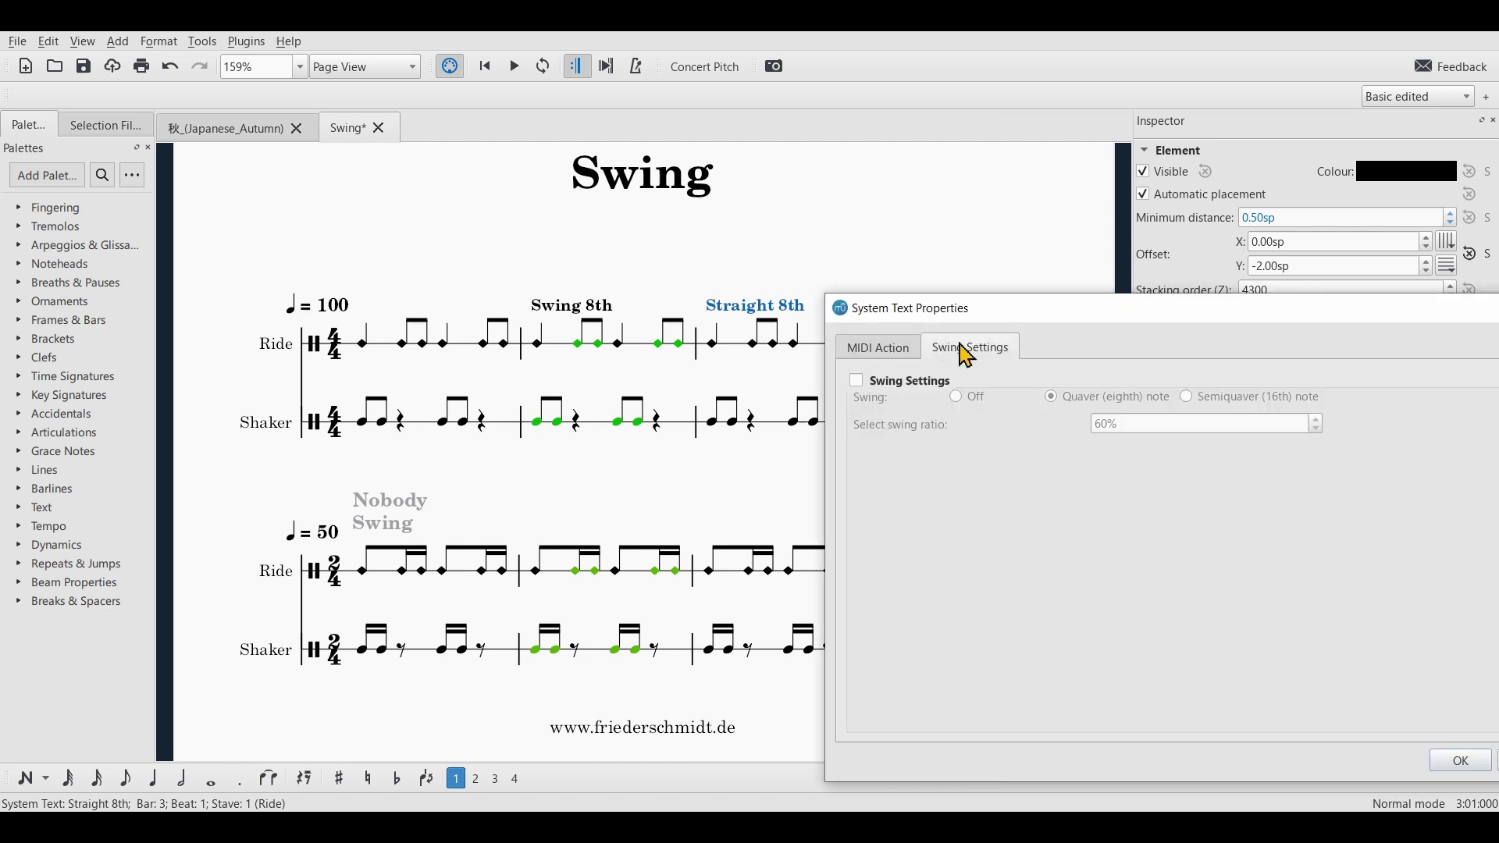
{"action": "left_click", "coordinate": [858, 384]}
{"action": "left_click_drag", "start_coordinate": [1041, 334], "coordinate": [927, 222]}
{"action": "left_click", "coordinate": [796, 477]}
{"action": "left_click", "coordinate": [1329, 676]}
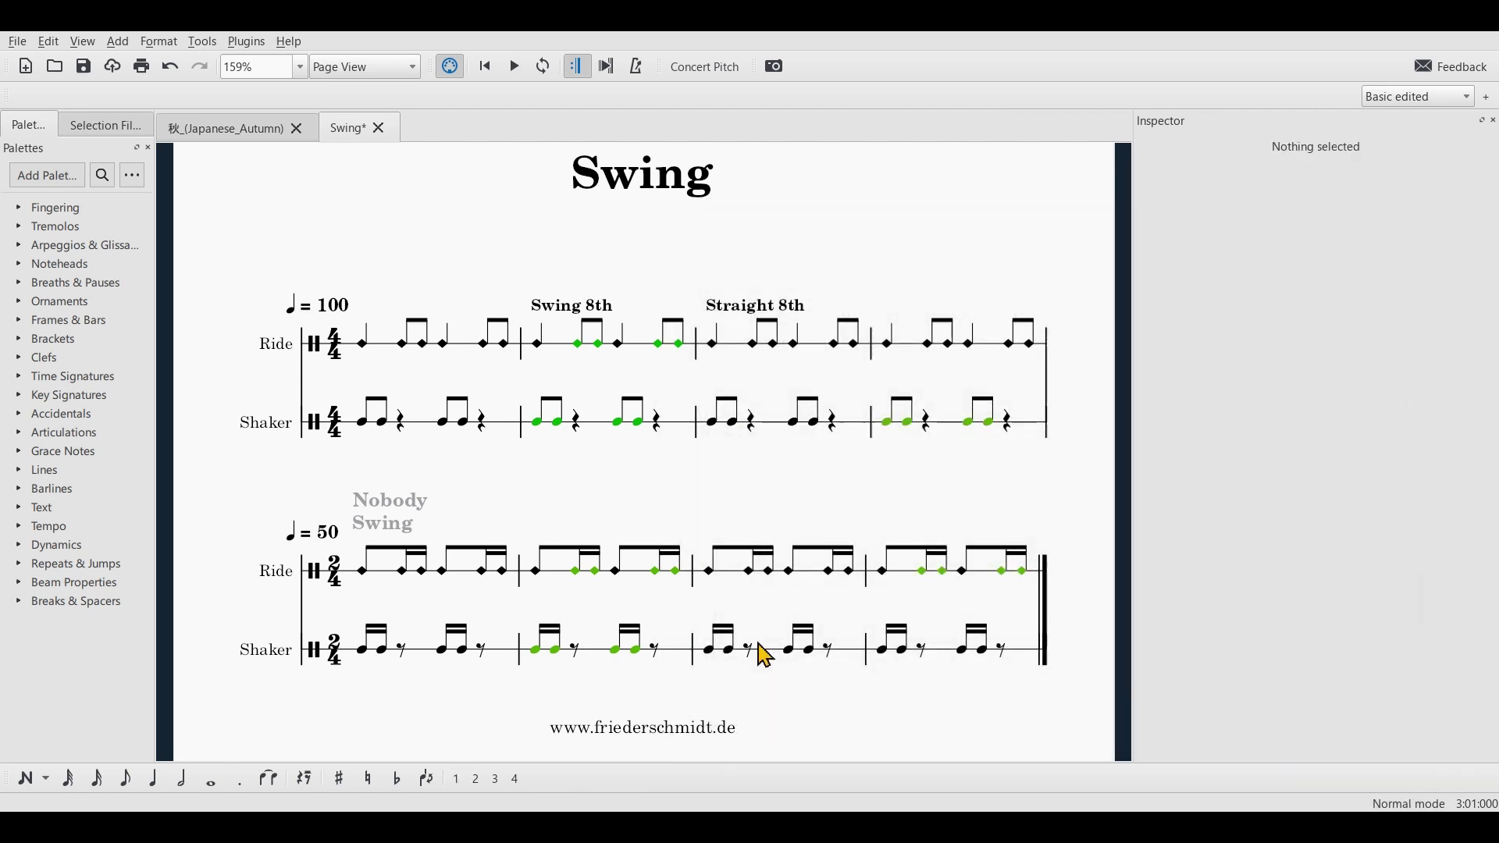
Add a 'Swing 8th' stave text at the first Shaker note of bar 4
{"action": "left_click", "coordinate": [888, 424]}
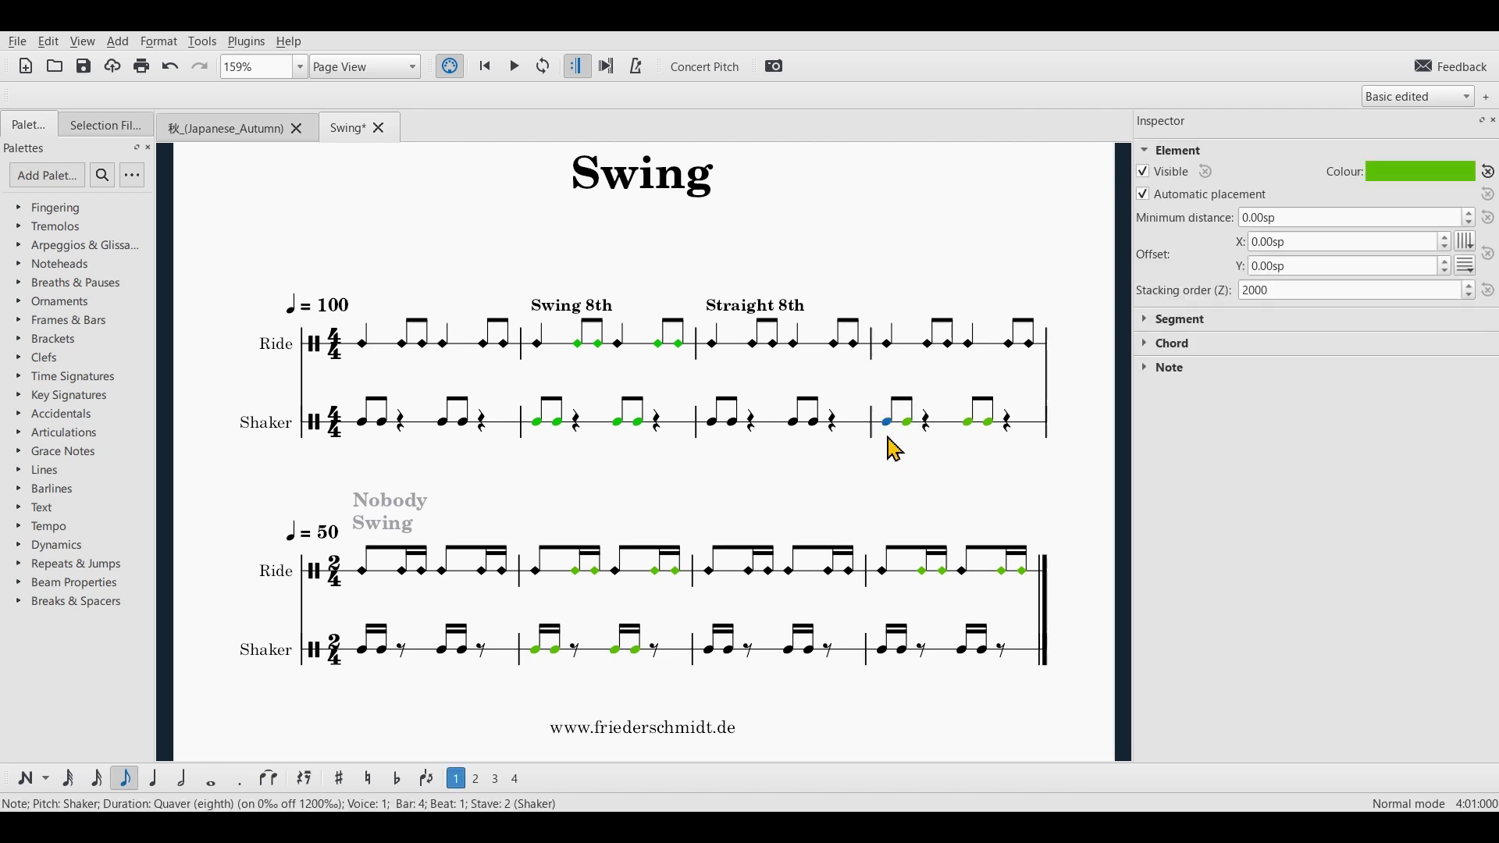
{"action": "left_click", "coordinate": [118, 44]}
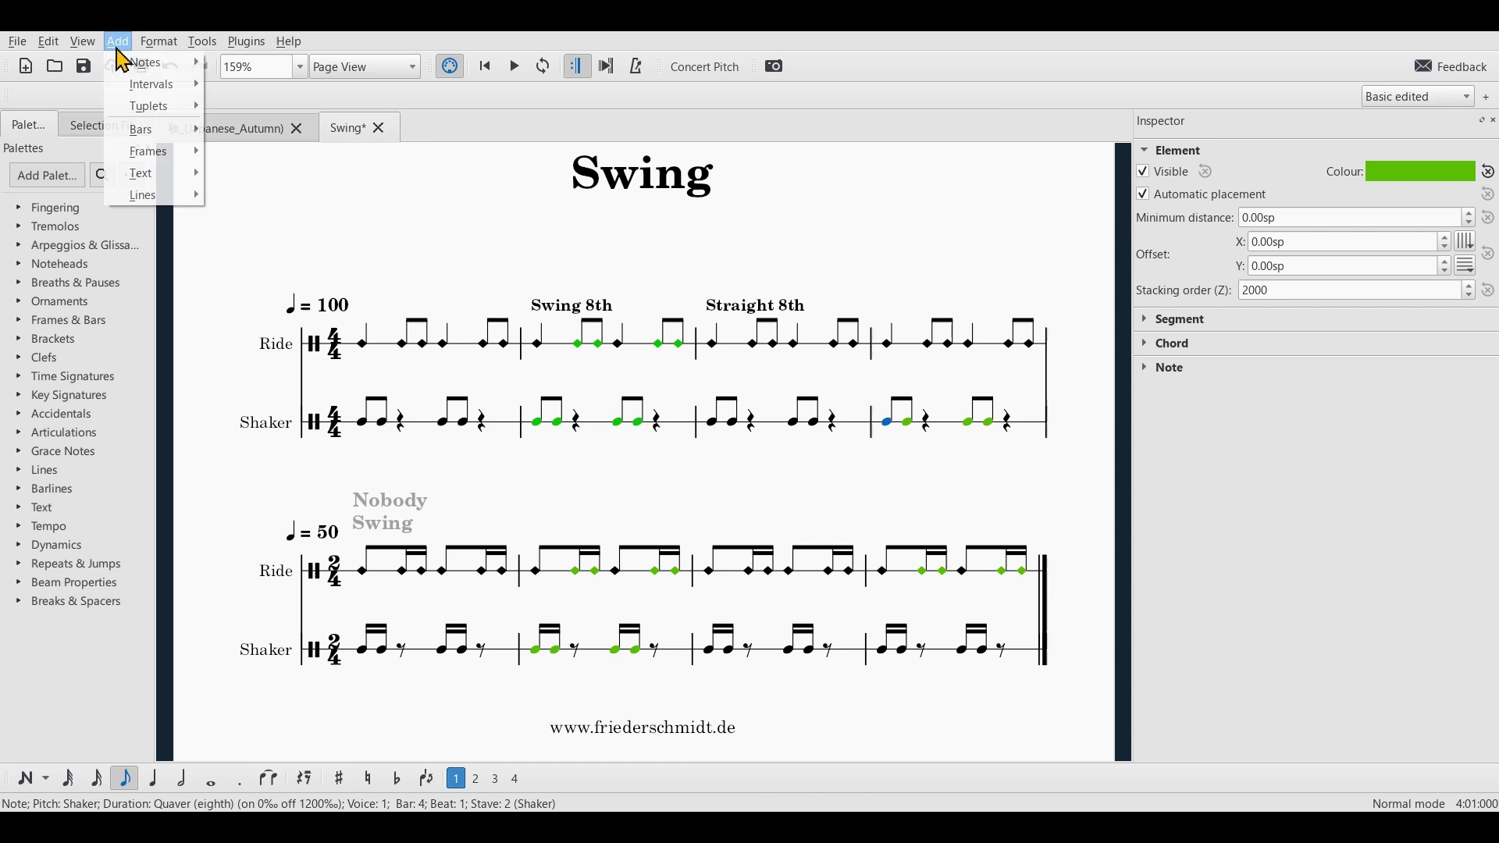
{"action": "mouse_move", "coordinate": [154, 184]}
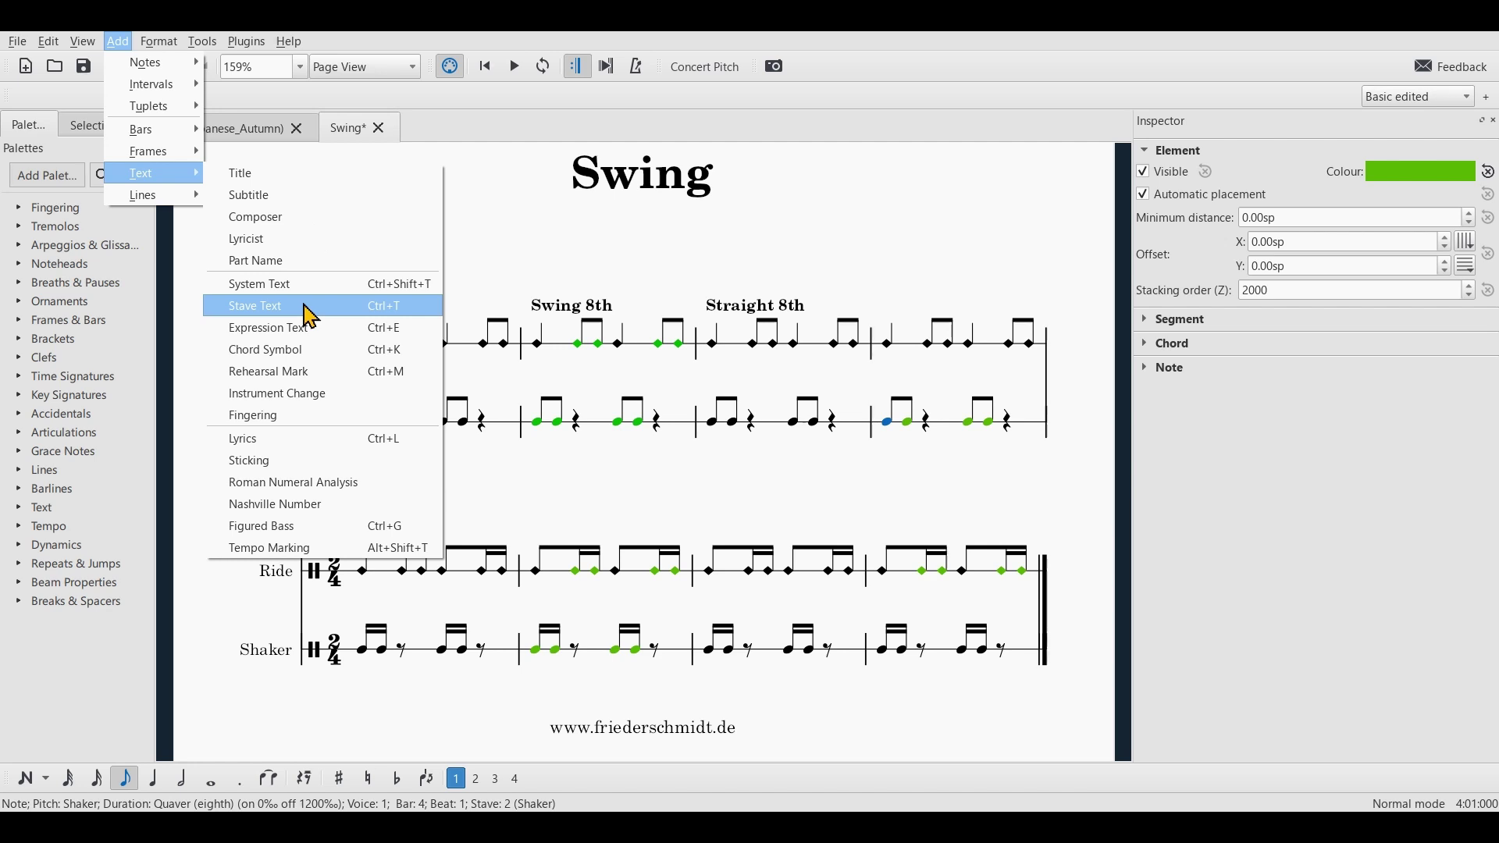
{"action": "left_click", "coordinate": [306, 307]}
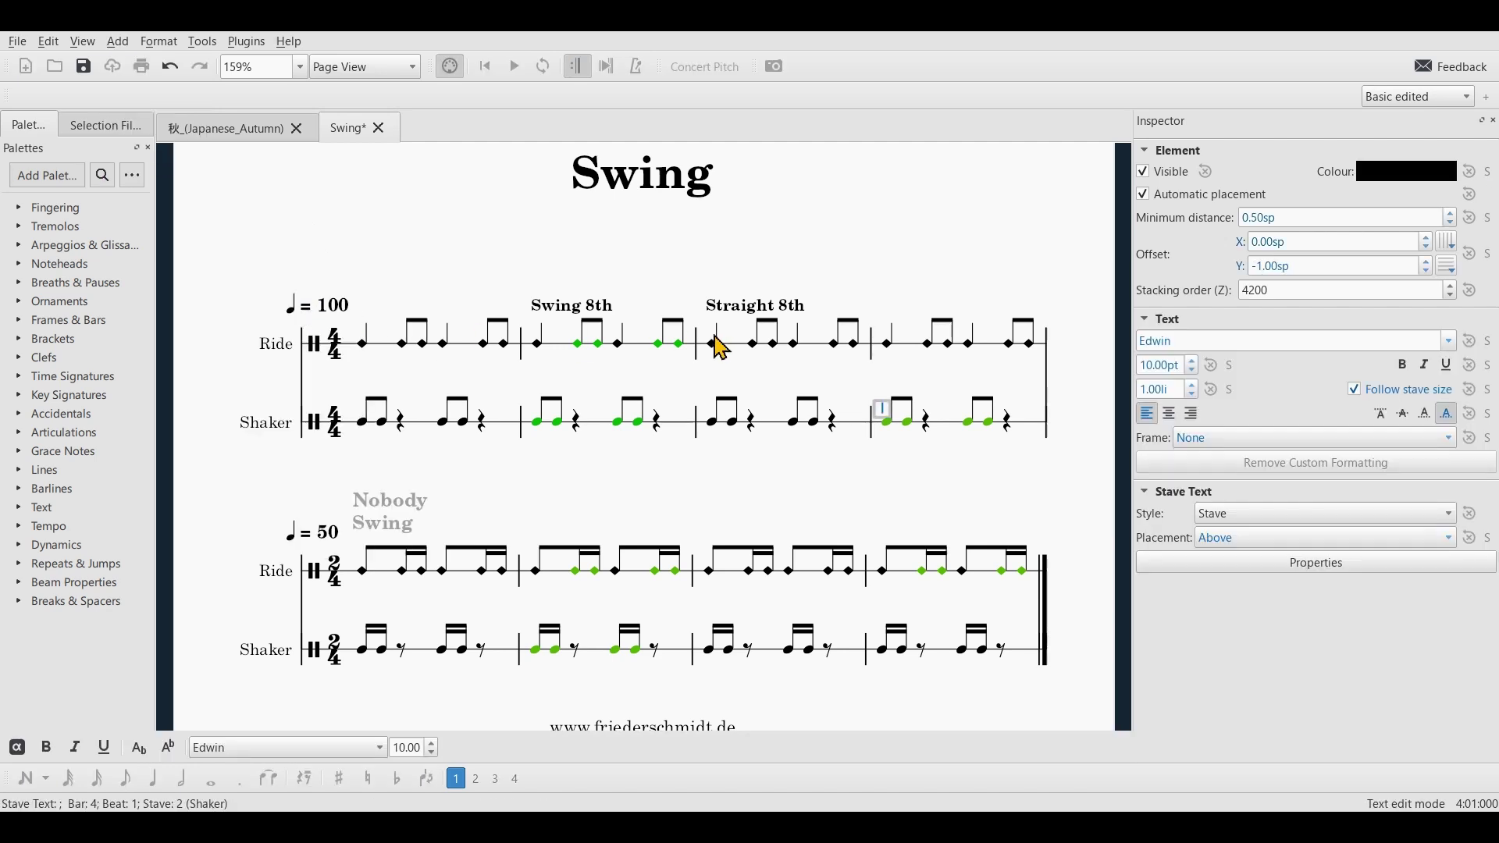
{"action": "type", "text": "Swing 8"}
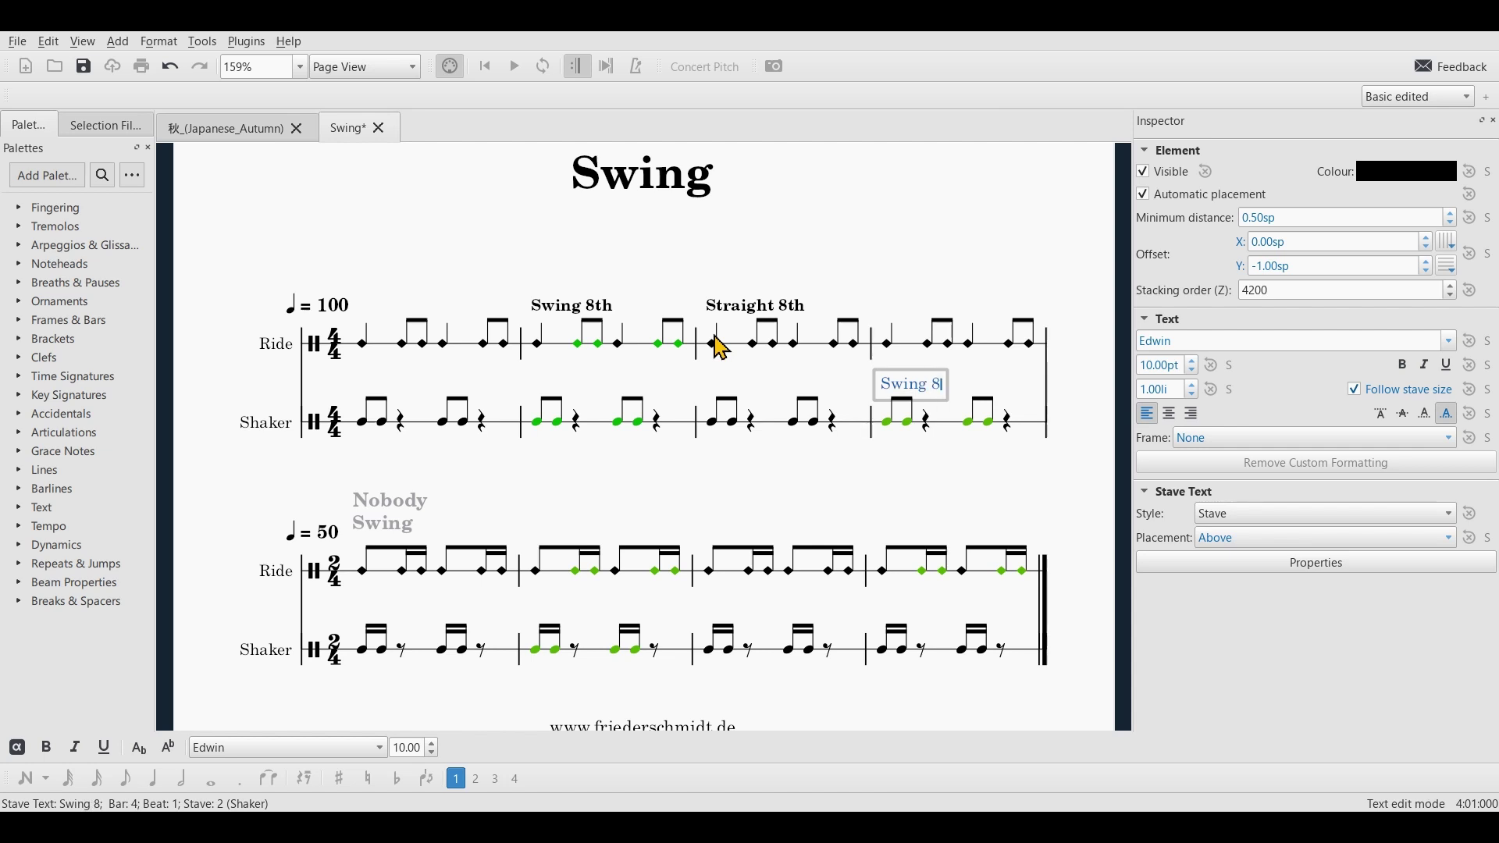
{"action": "type", "text": "th"}
{"action": "key", "text": "Escape"}
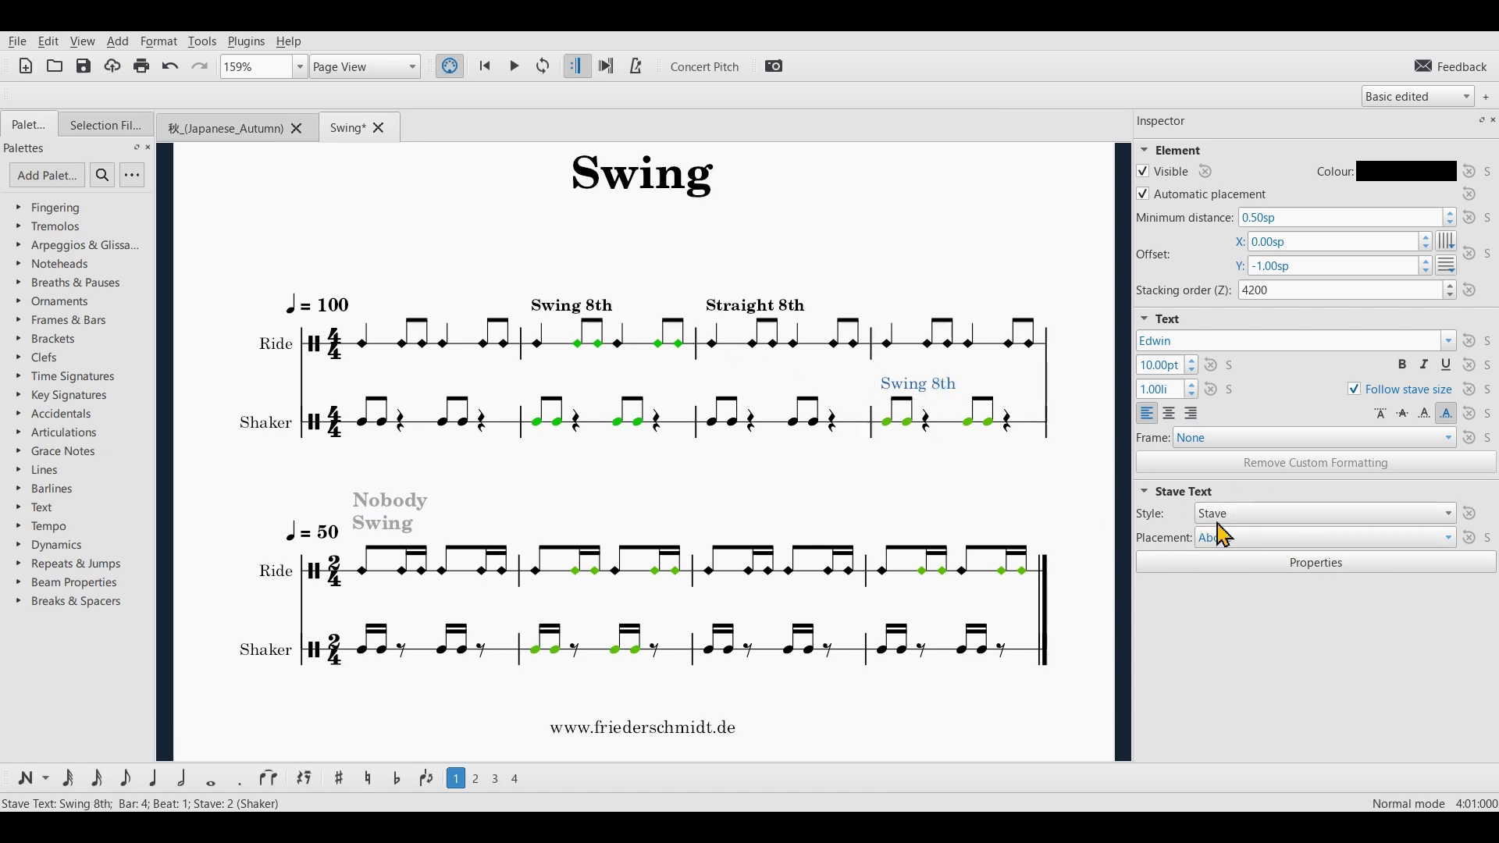
Enable quaver swing at 60% in the Shaker 'Swing 8th' stave text's swing settings
{"action": "left_click", "coordinate": [1304, 565]}
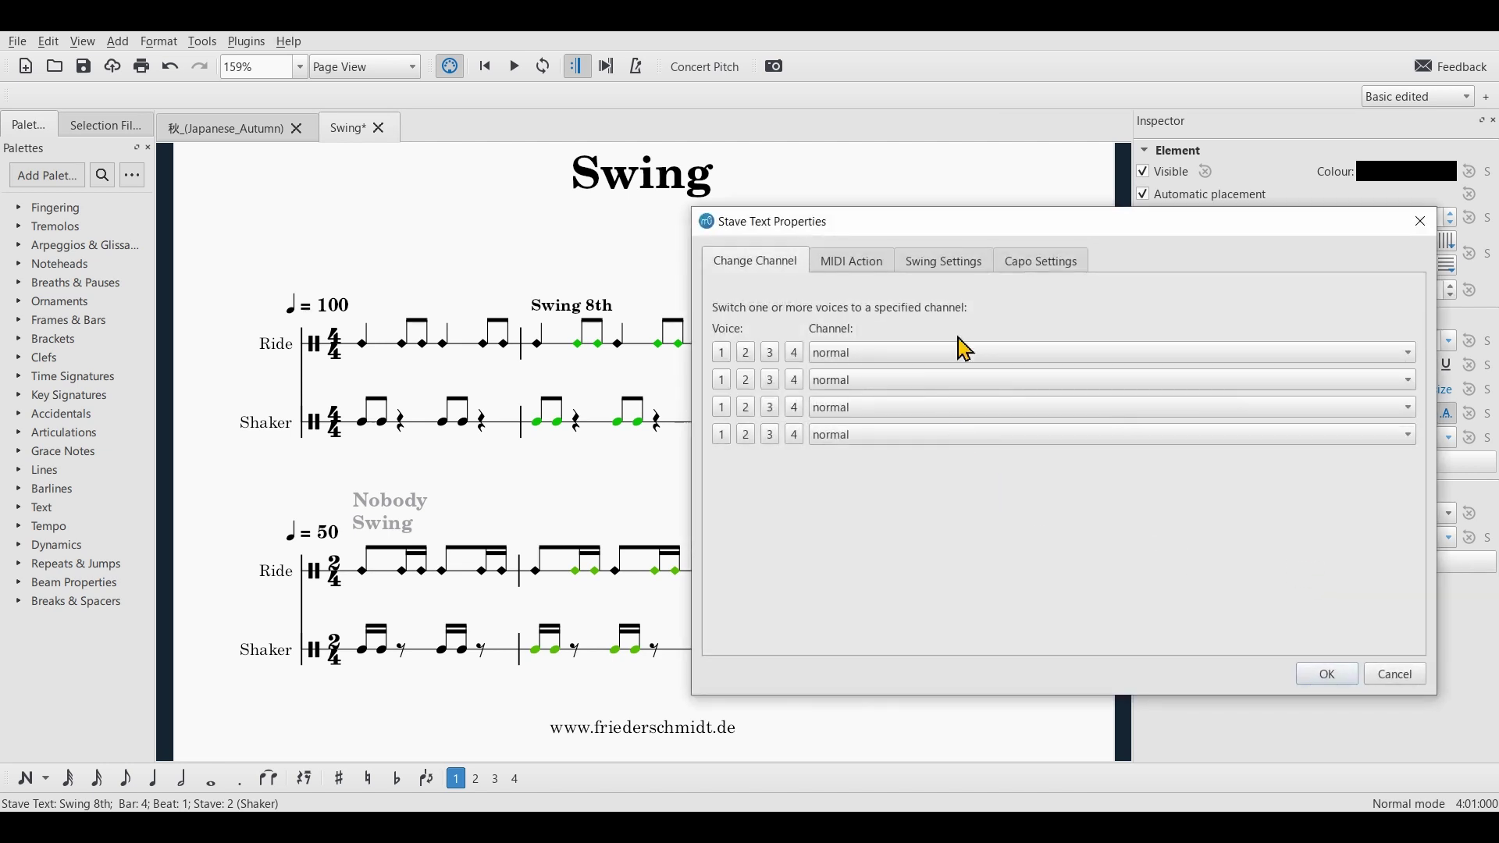
{"action": "left_click", "coordinate": [948, 262]}
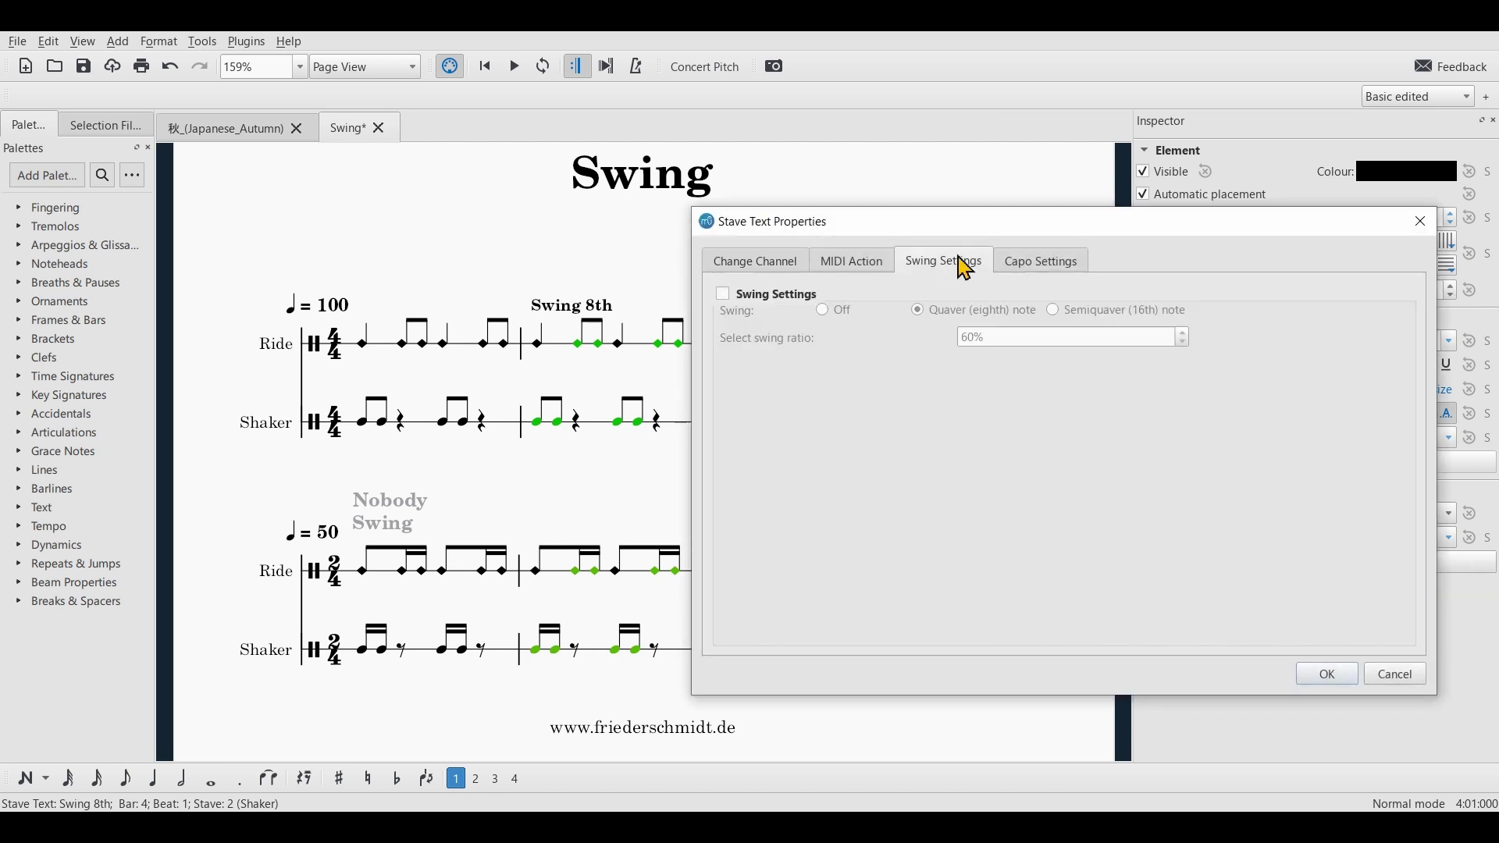
{"action": "left_click", "coordinate": [723, 296]}
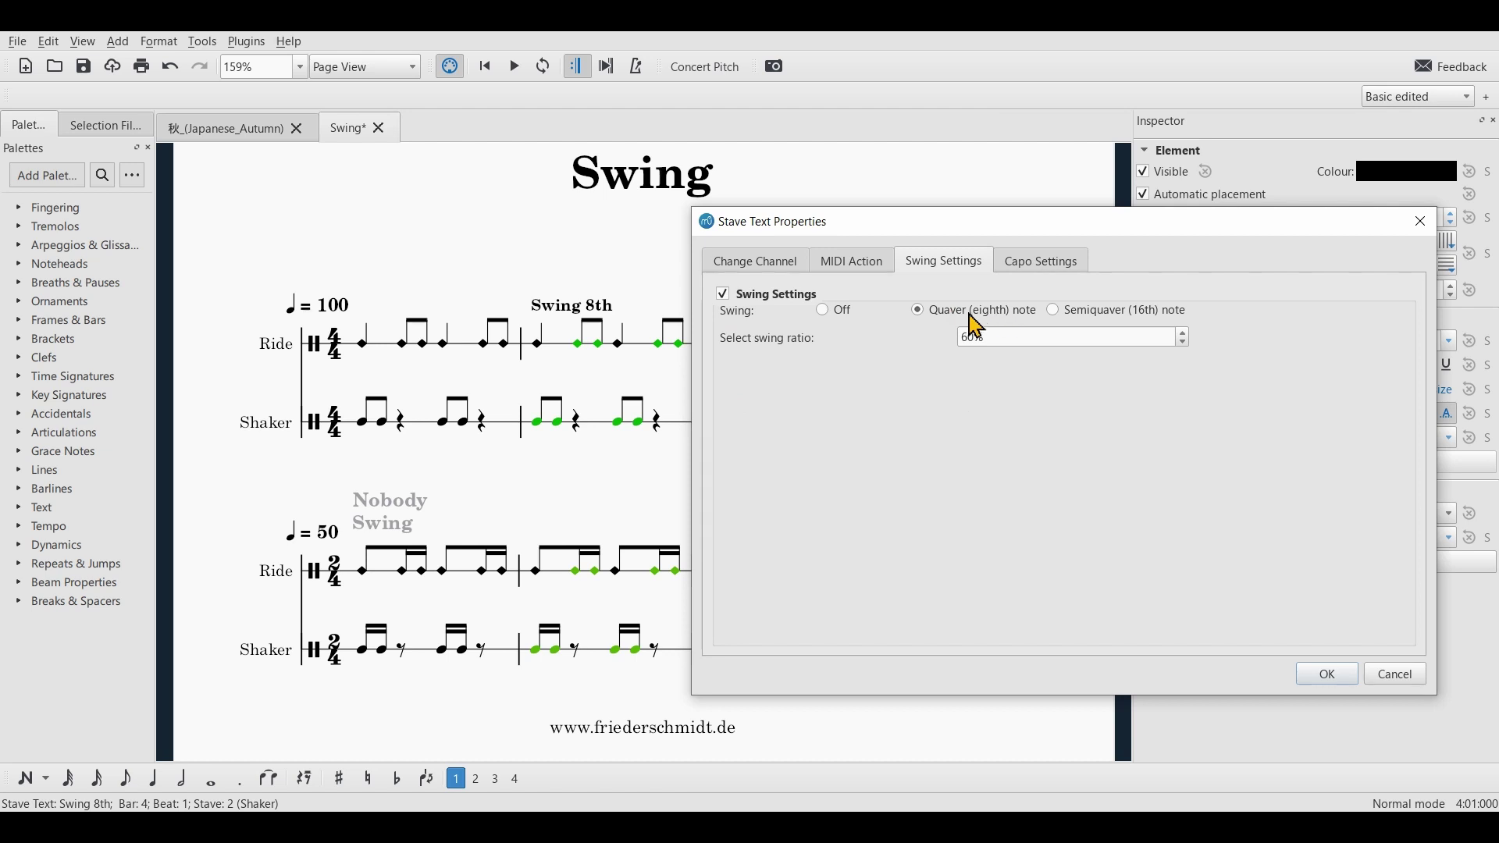
{"action": "left_click", "coordinate": [1327, 673]}
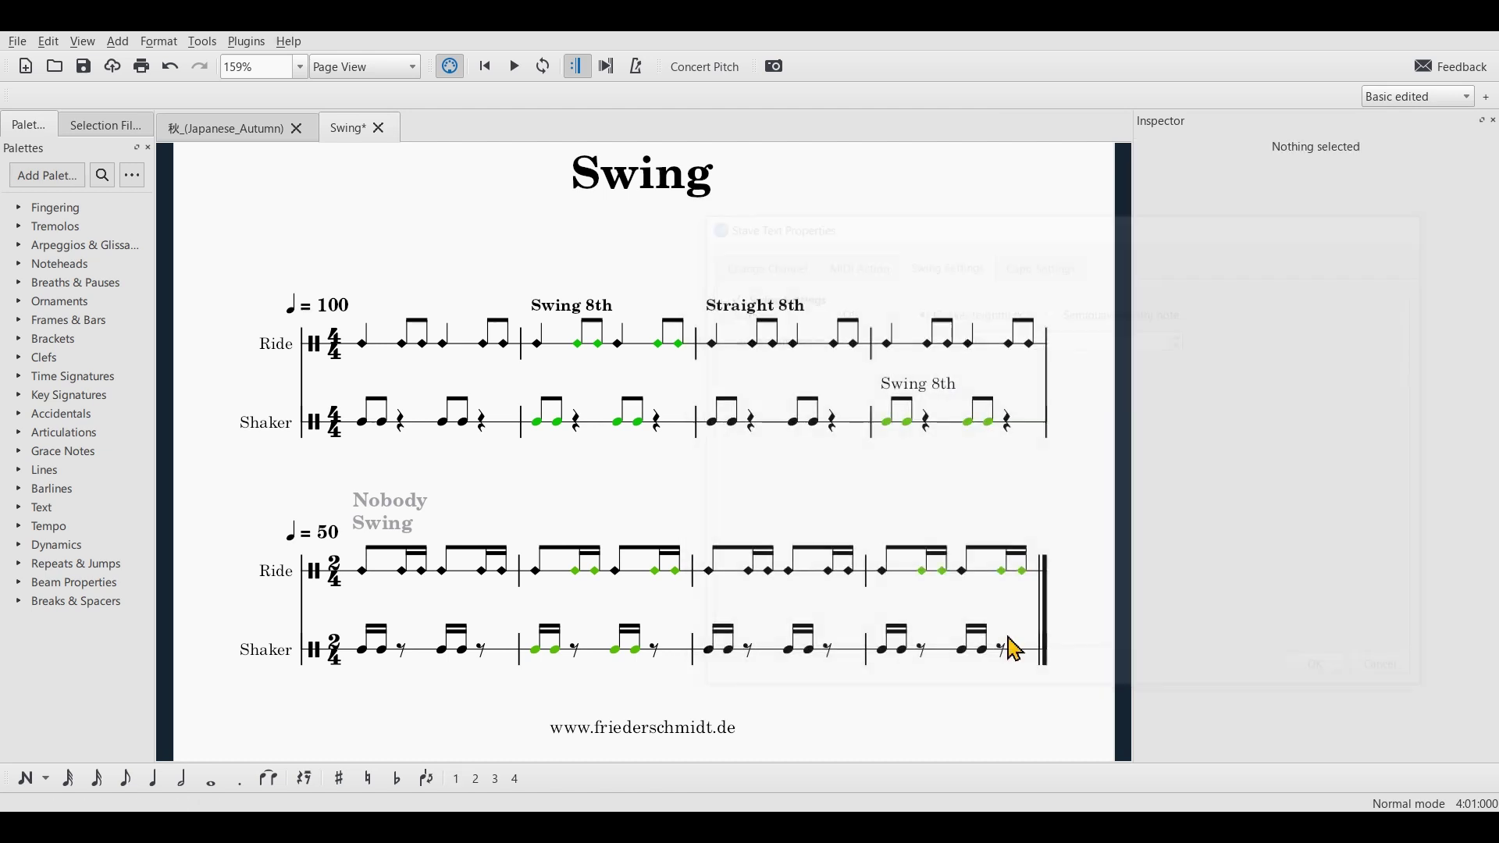
{"action": "left_click", "coordinate": [834, 726]}
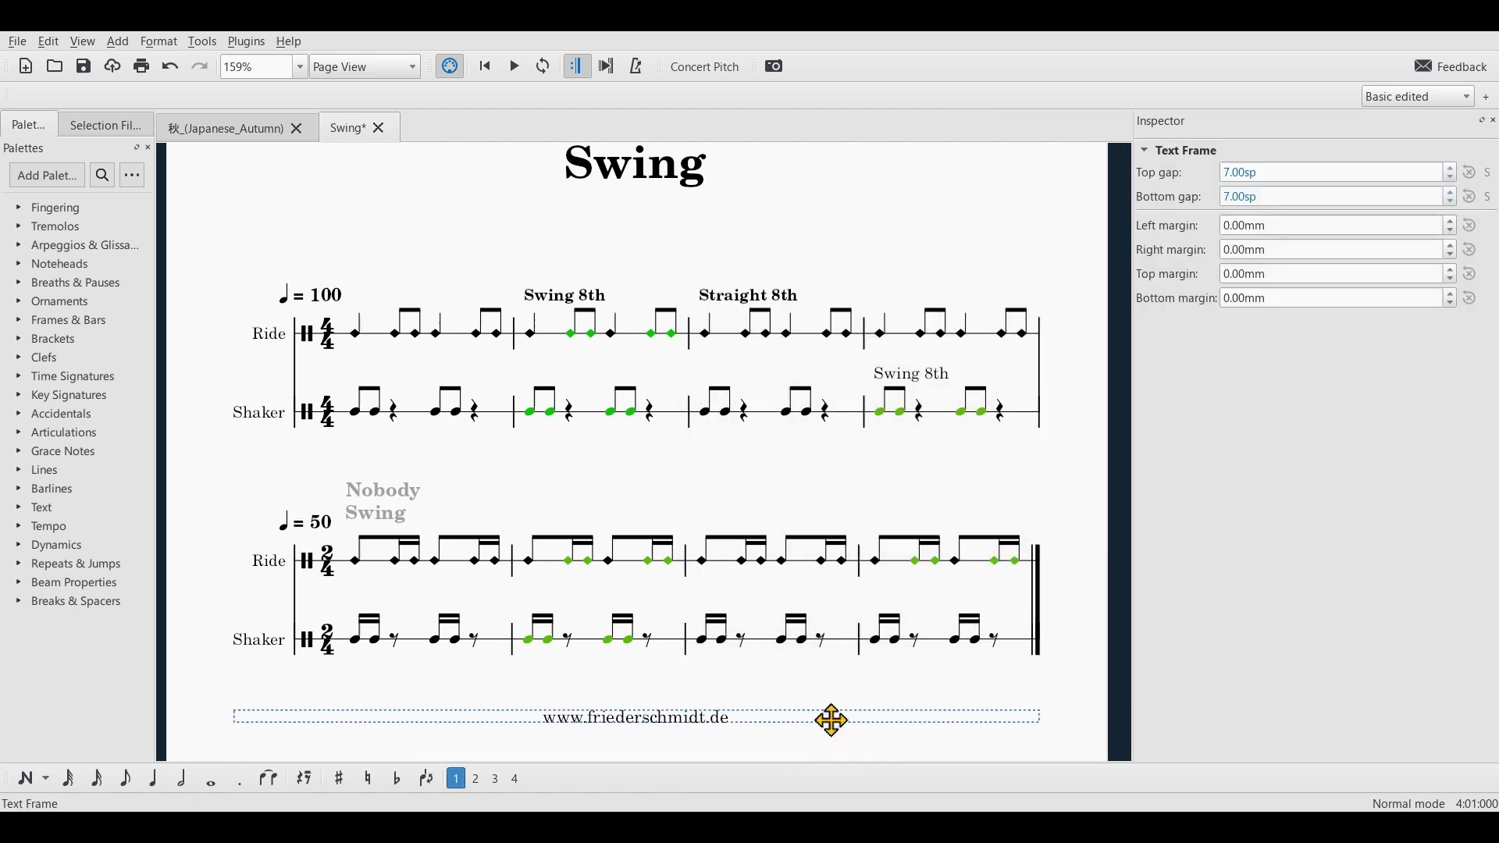
{"action": "left_click", "coordinate": [780, 692]}
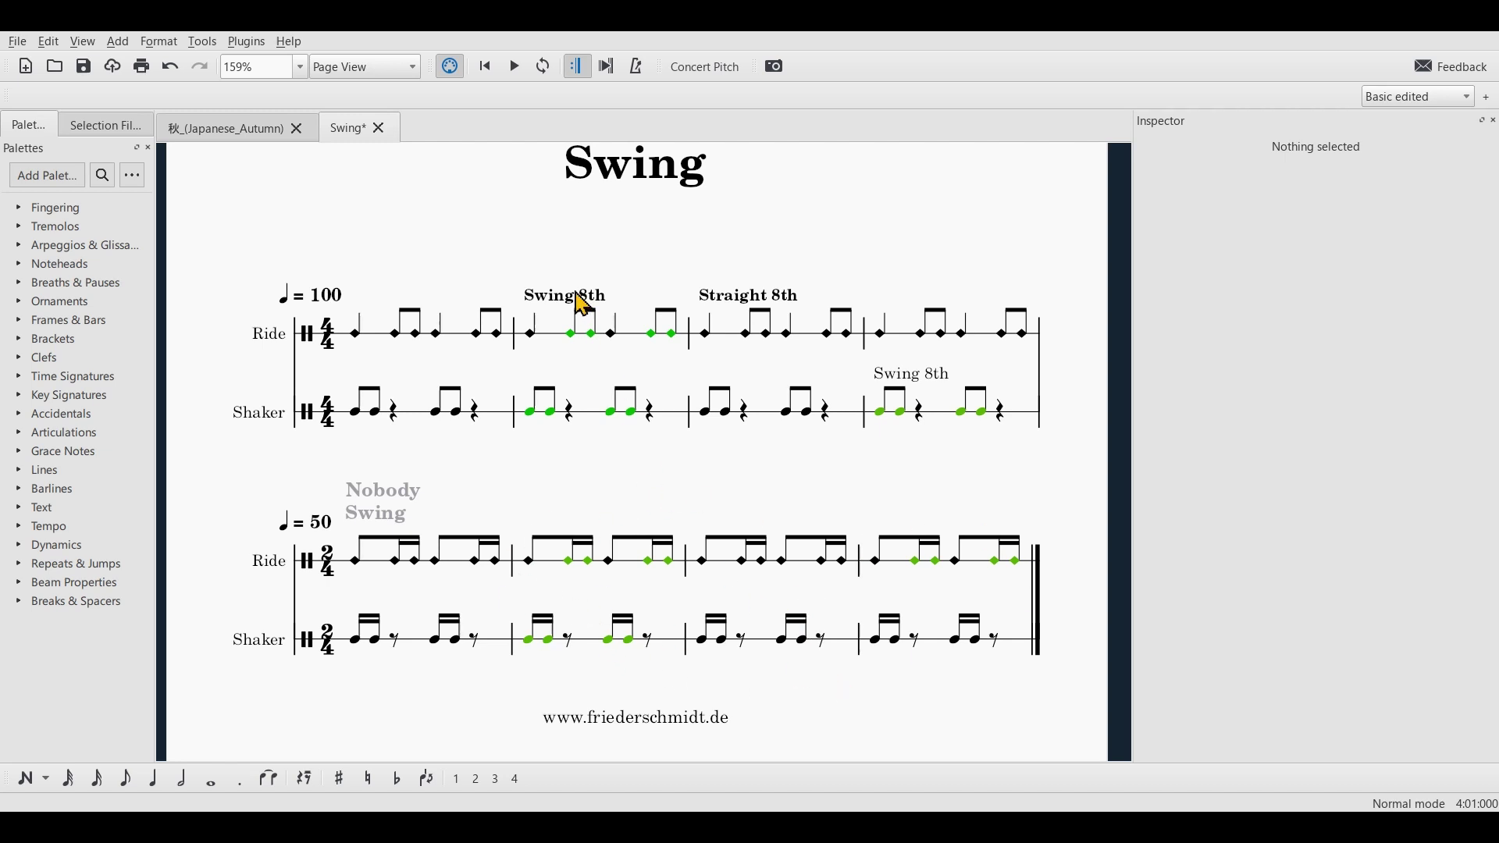
Paste copies of the three swing texts onto Ride notes in bars 6, 7 and 8
{"action": "left_click", "coordinate": [544, 297]}
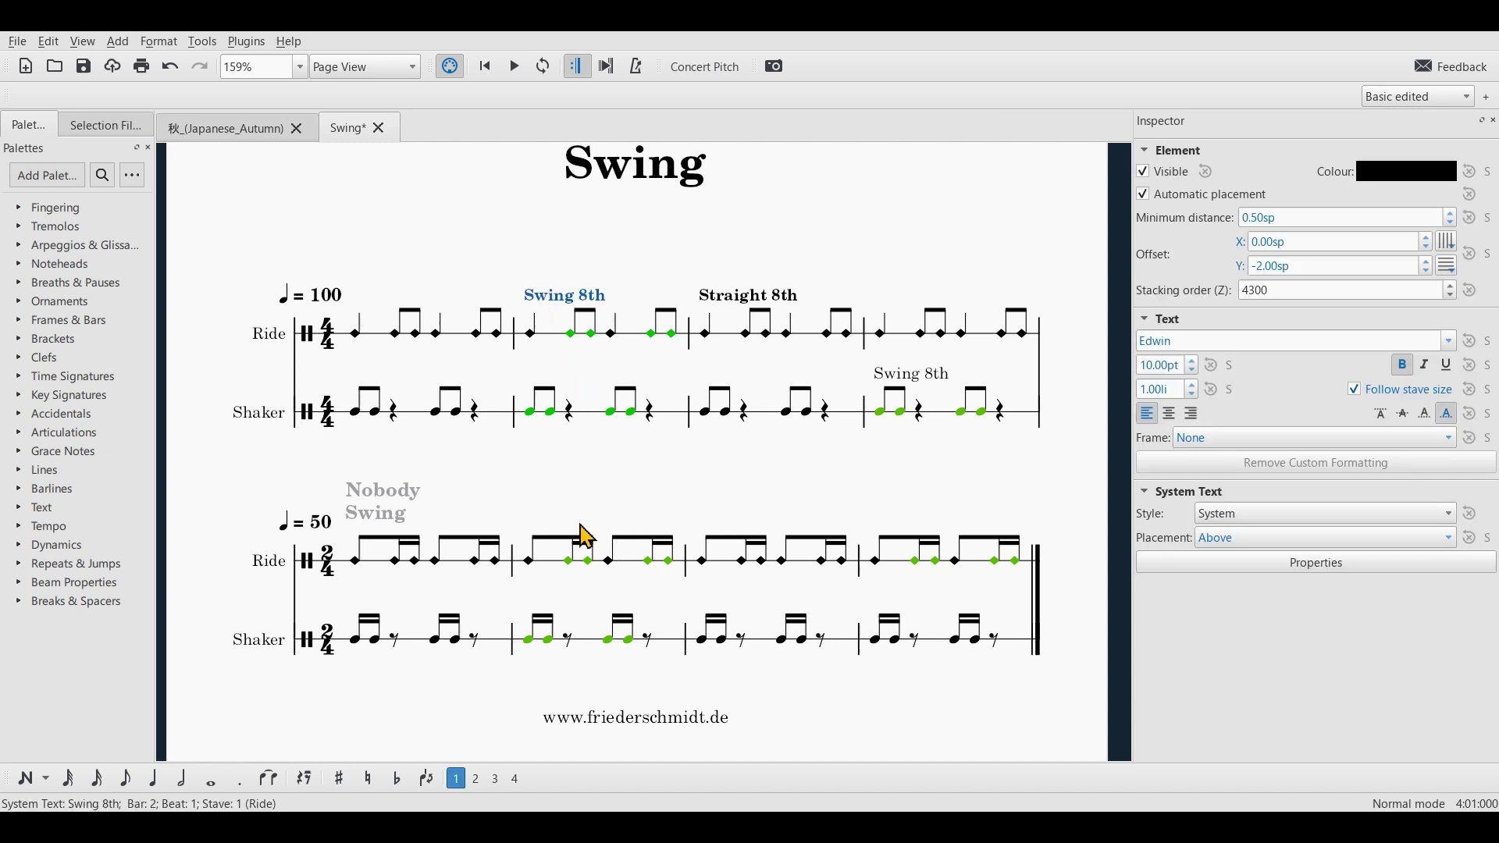
{"action": "left_click", "coordinate": [530, 561]}
{"action": "type", "text": "Swing 8th"}
{"action": "left_click", "coordinate": [712, 301]}
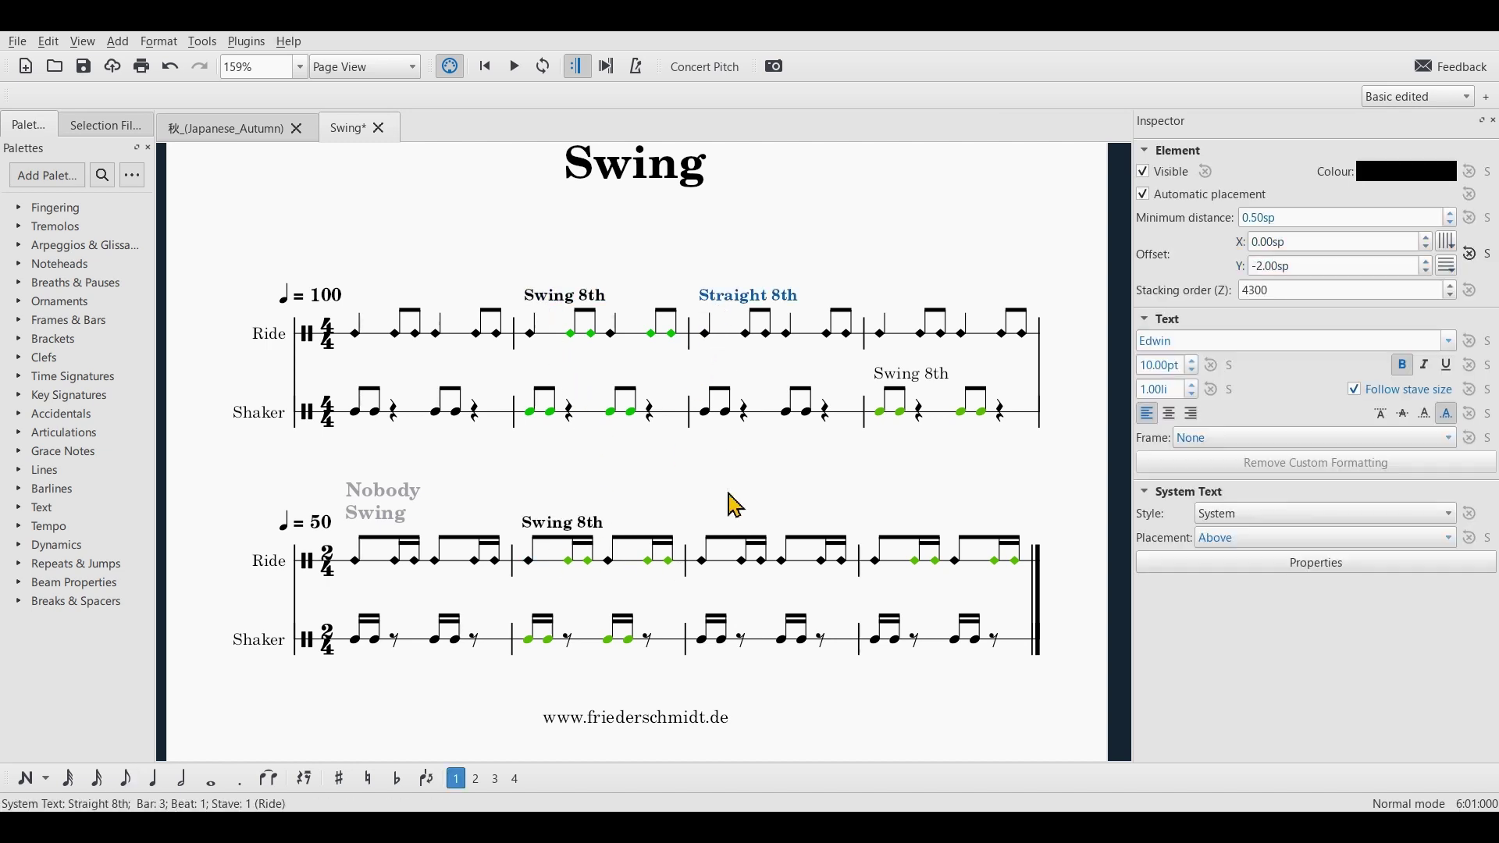
{"action": "left_click", "coordinate": [706, 564]}
{"action": "type", "text": "Swing 8th"}
{"action": "left_click", "coordinate": [908, 378]}
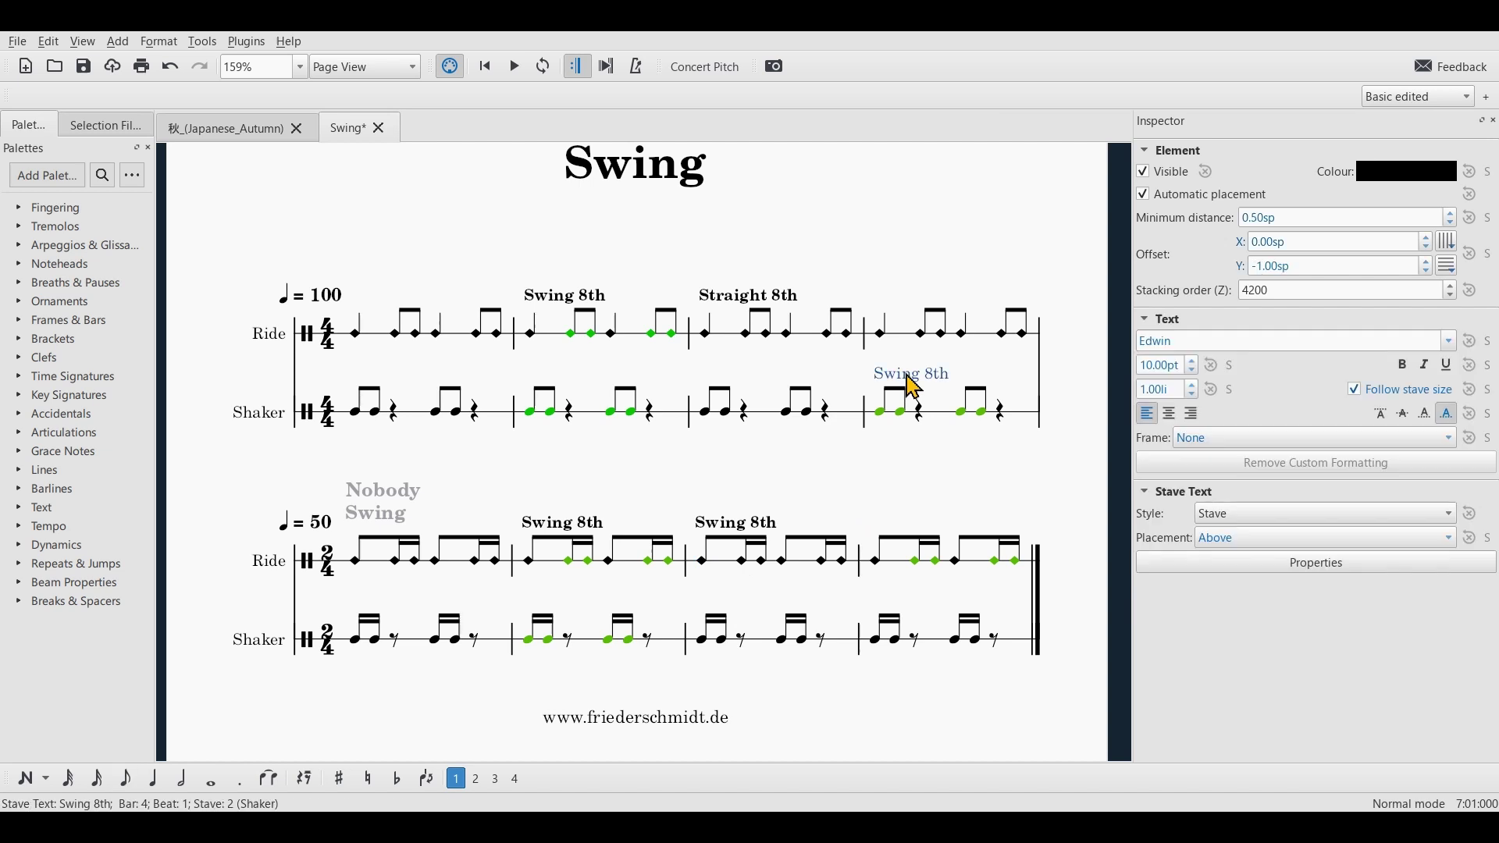
{"action": "left_click", "coordinate": [878, 561]}
{"action": "type", "text": "Swing 8th"}
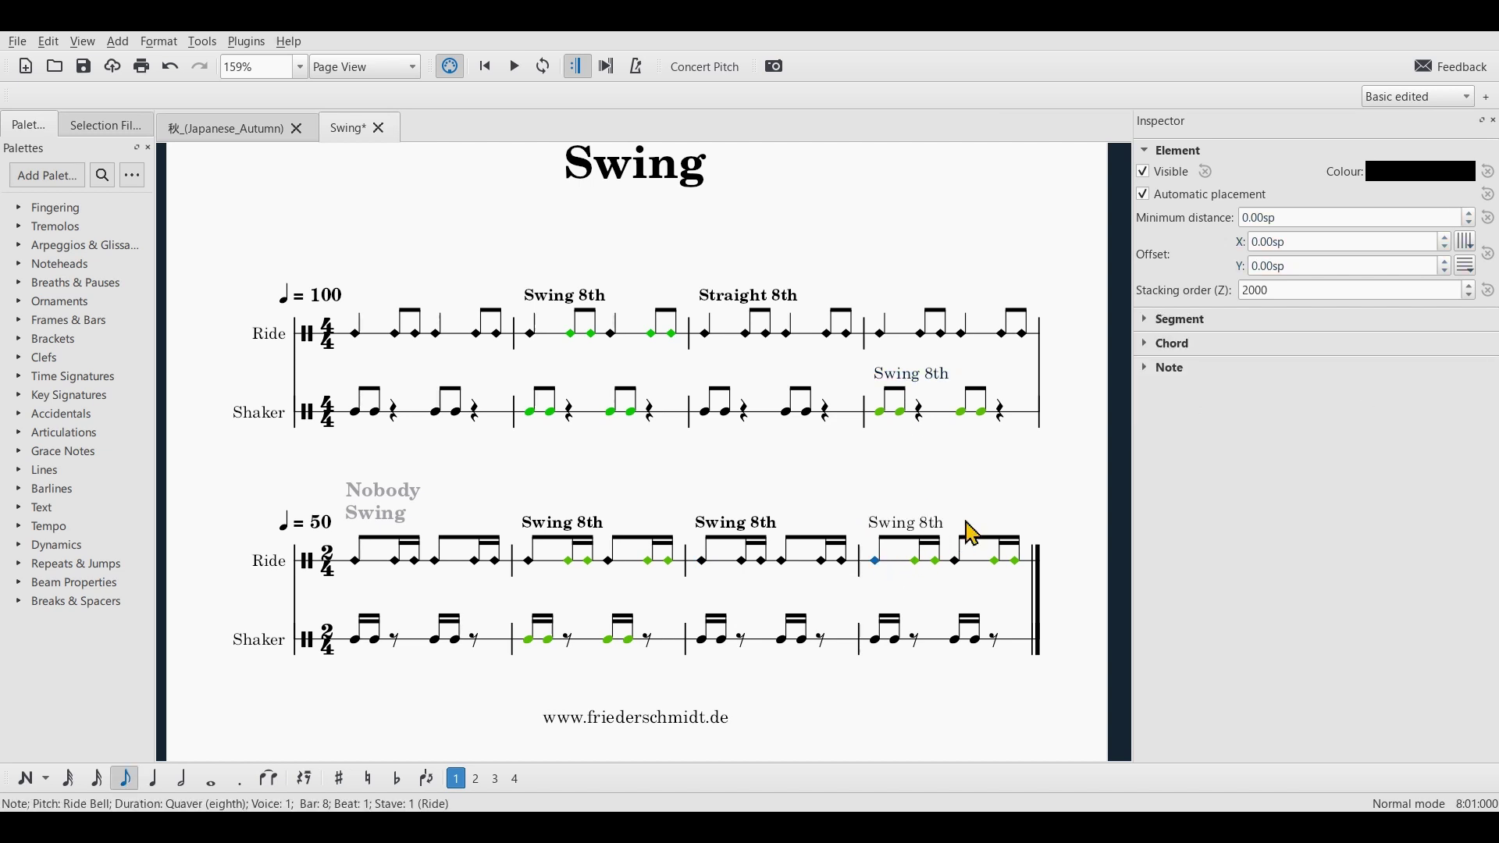
{"action": "left_click", "coordinate": [678, 512]}
Edit the bar 6, 7 and 8 texts to read 'Swing 16th'
{"action": "left_click", "coordinate": [563, 523]}
{"action": "double_click", "coordinate": [585, 529]}
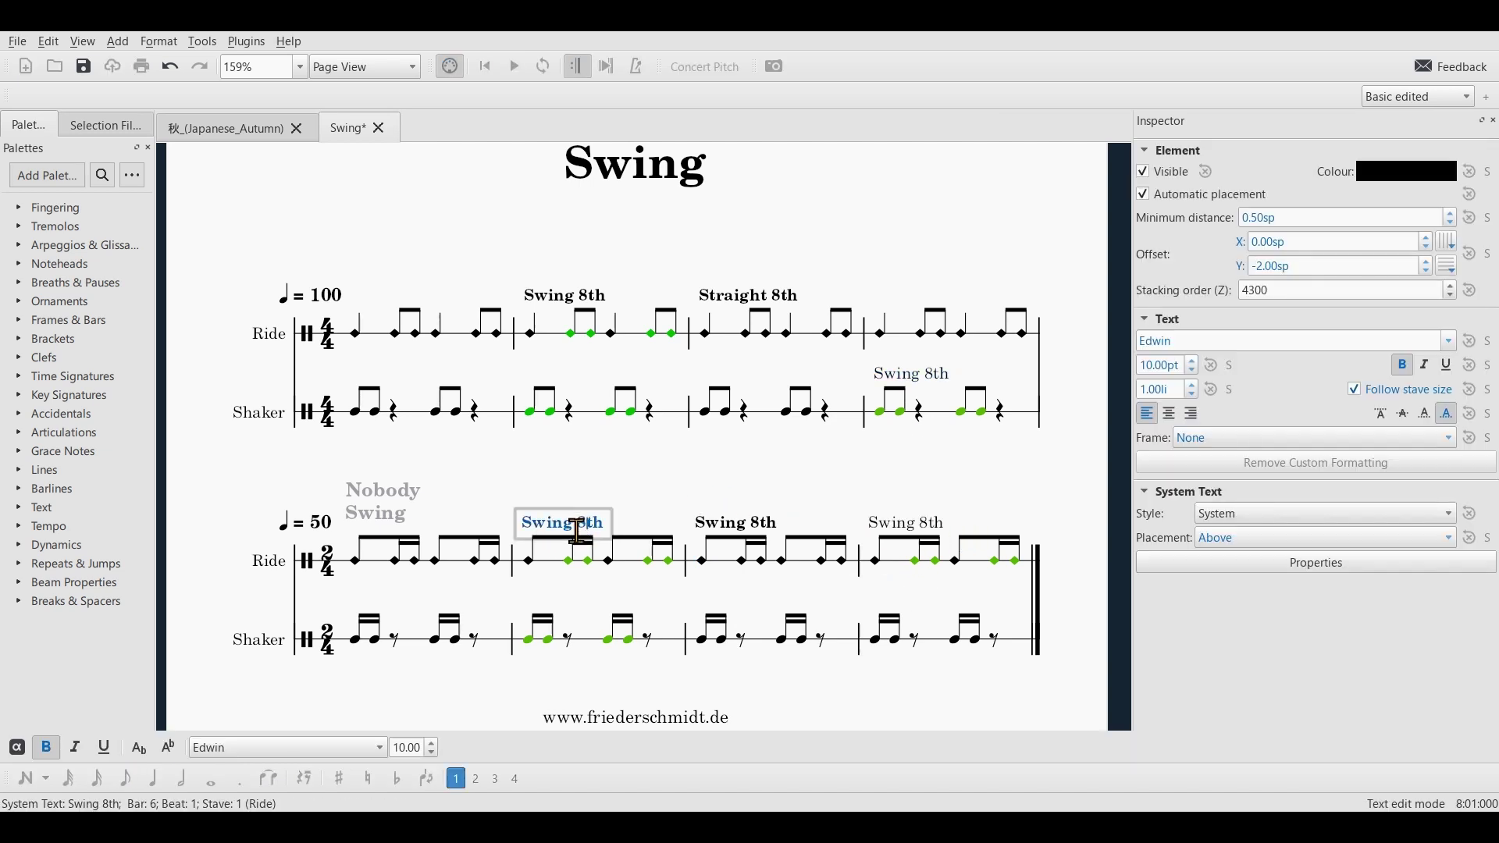
{"action": "type", "text": "16"}
{"action": "left_click", "coordinate": [745, 531]}
{"action": "double_click", "coordinate": [760, 524]}
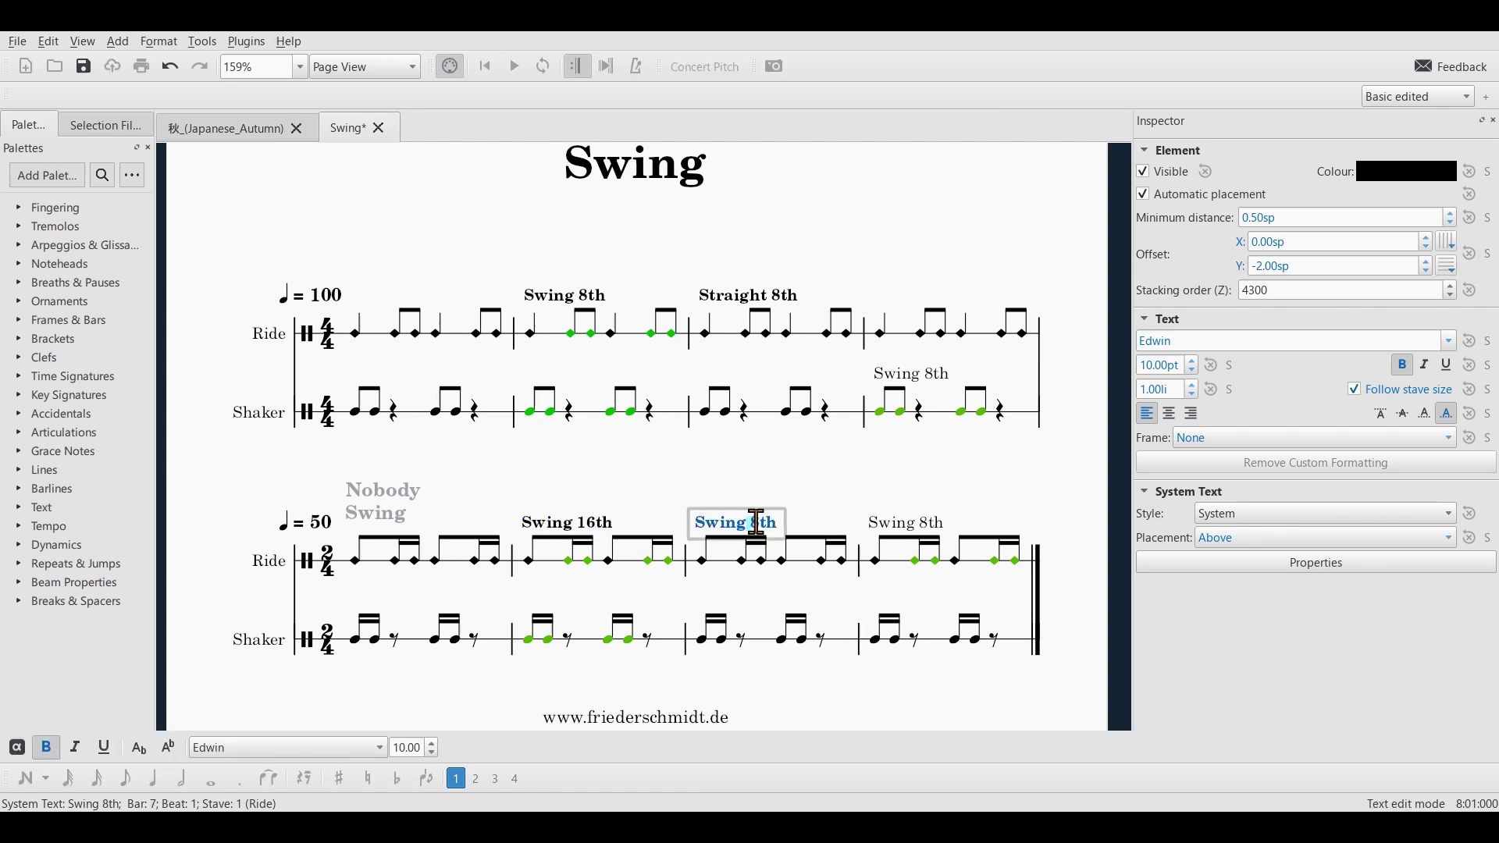
{"action": "type", "text": "16"}
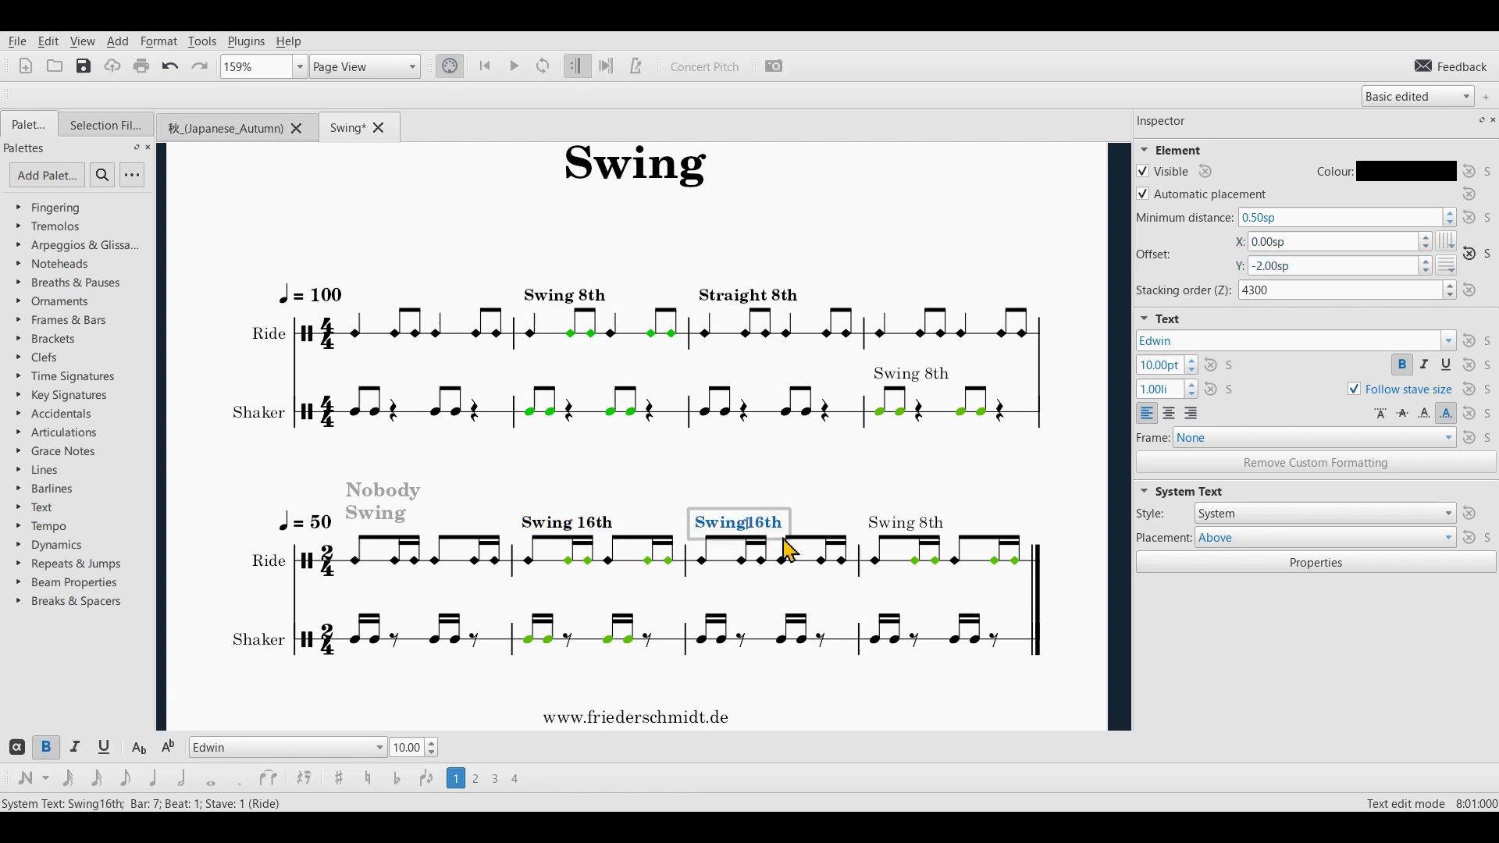
{"action": "left_click", "coordinate": [929, 526]}
{"action": "double_click", "coordinate": [929, 524]}
{"action": "double_click", "coordinate": [928, 523]}
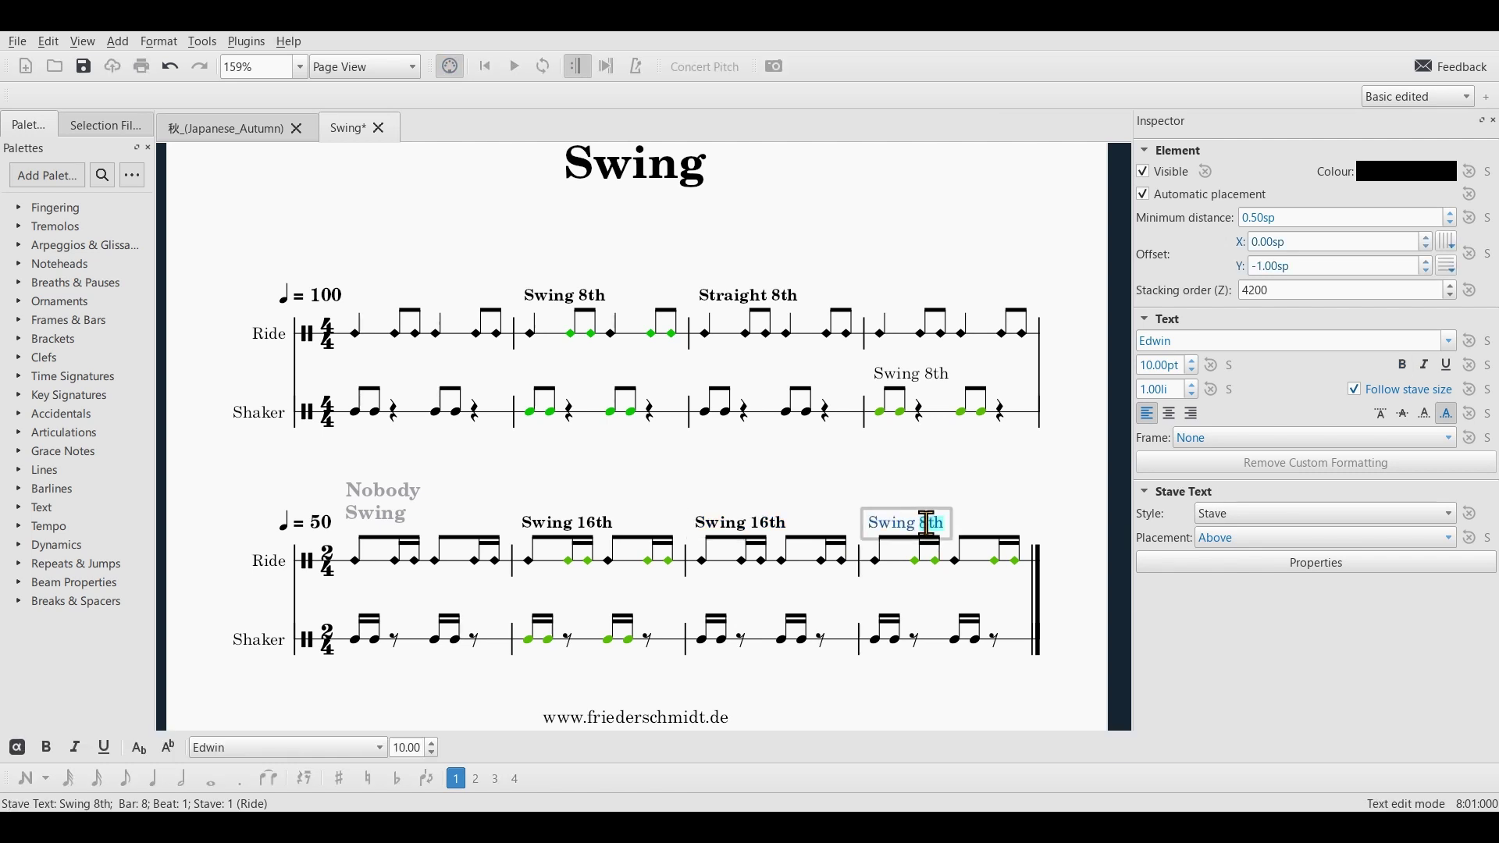
{"action": "left_click", "coordinate": [928, 523]}
{"action": "key", "text": "BackSpace"}
{"action": "type", "text": "16"}
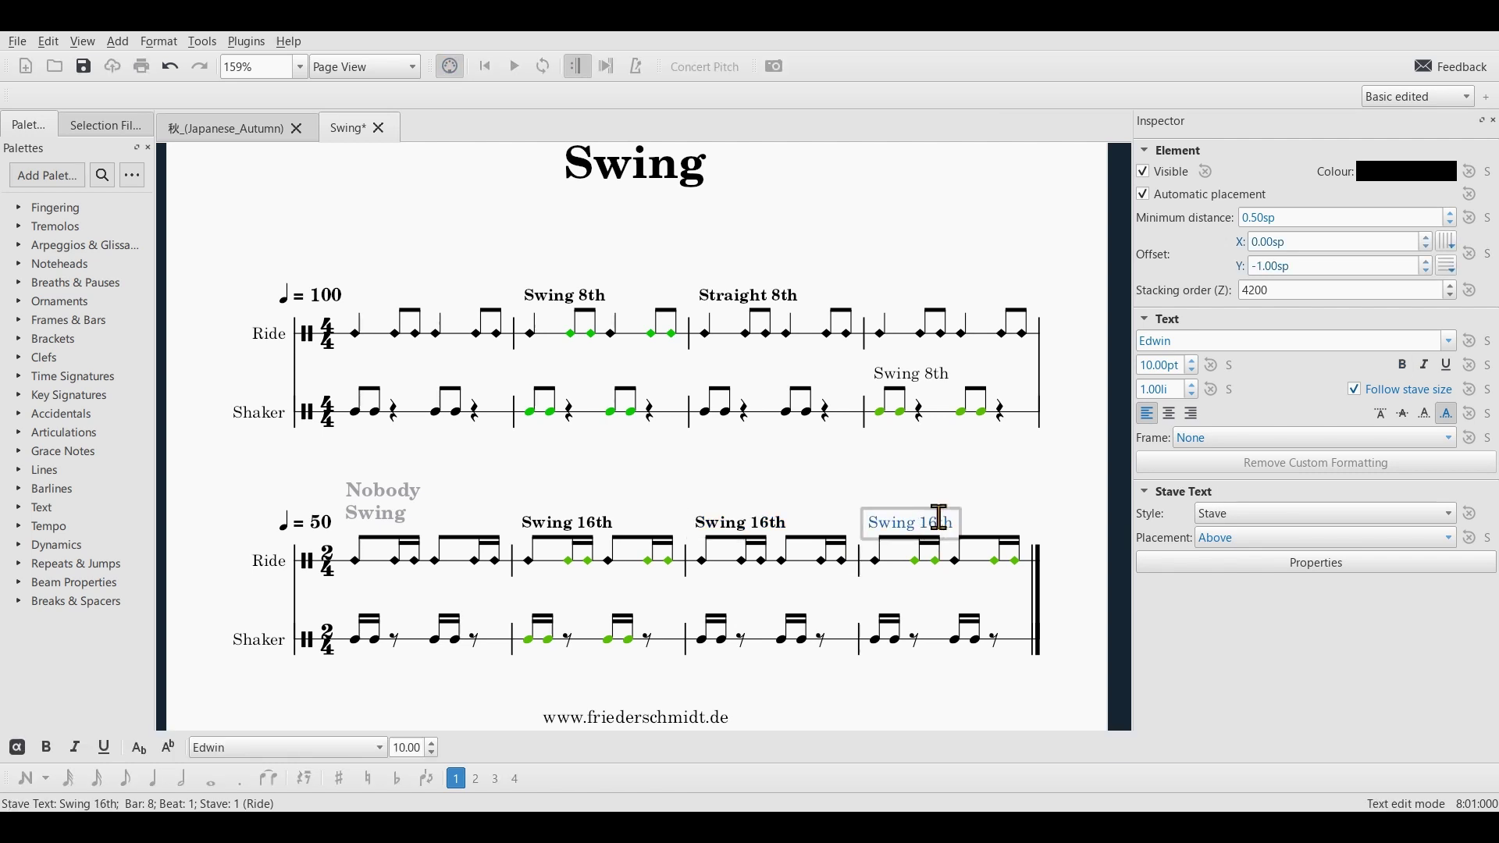
{"action": "key", "text": "Escape"}
Review and confirm the bar 6 Swing 16th text's swing settings
{"action": "left_click", "coordinate": [662, 609]}
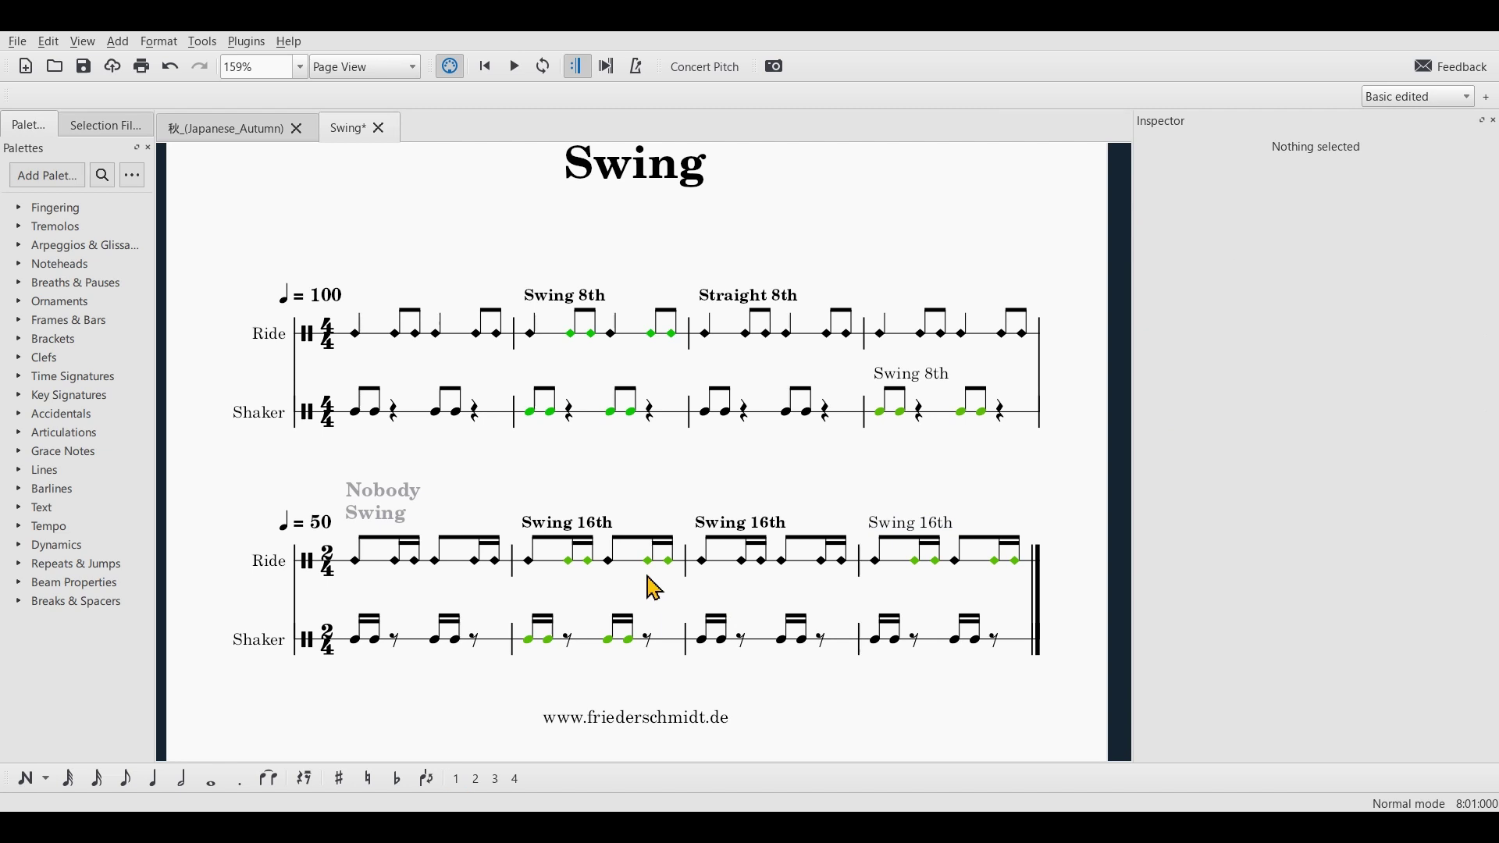
{"action": "left_click", "coordinate": [565, 539]}
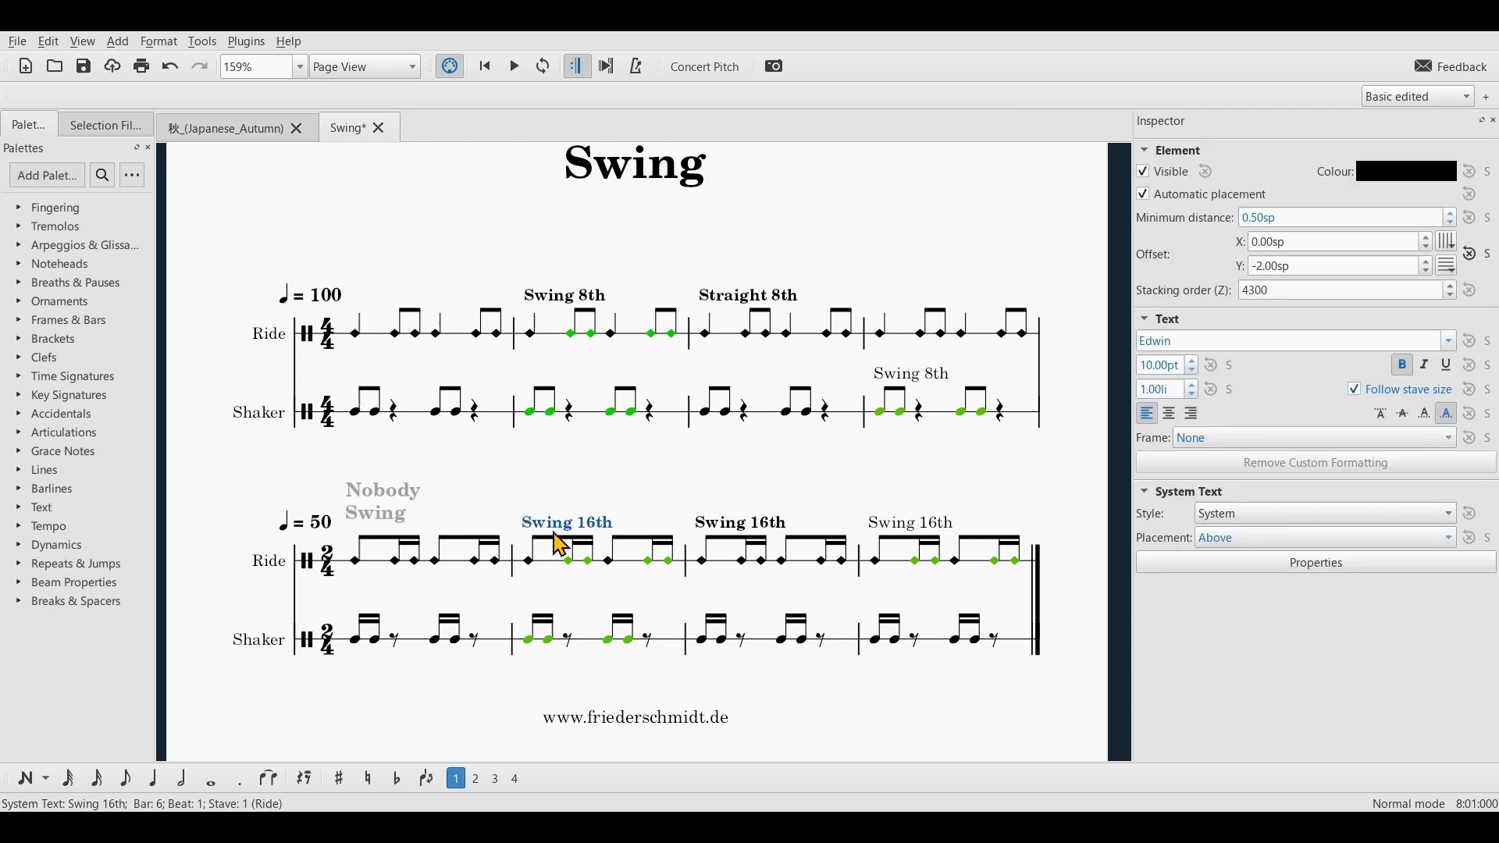
{"action": "left_click", "coordinate": [1278, 565]}
{"action": "left_click", "coordinate": [834, 261]}
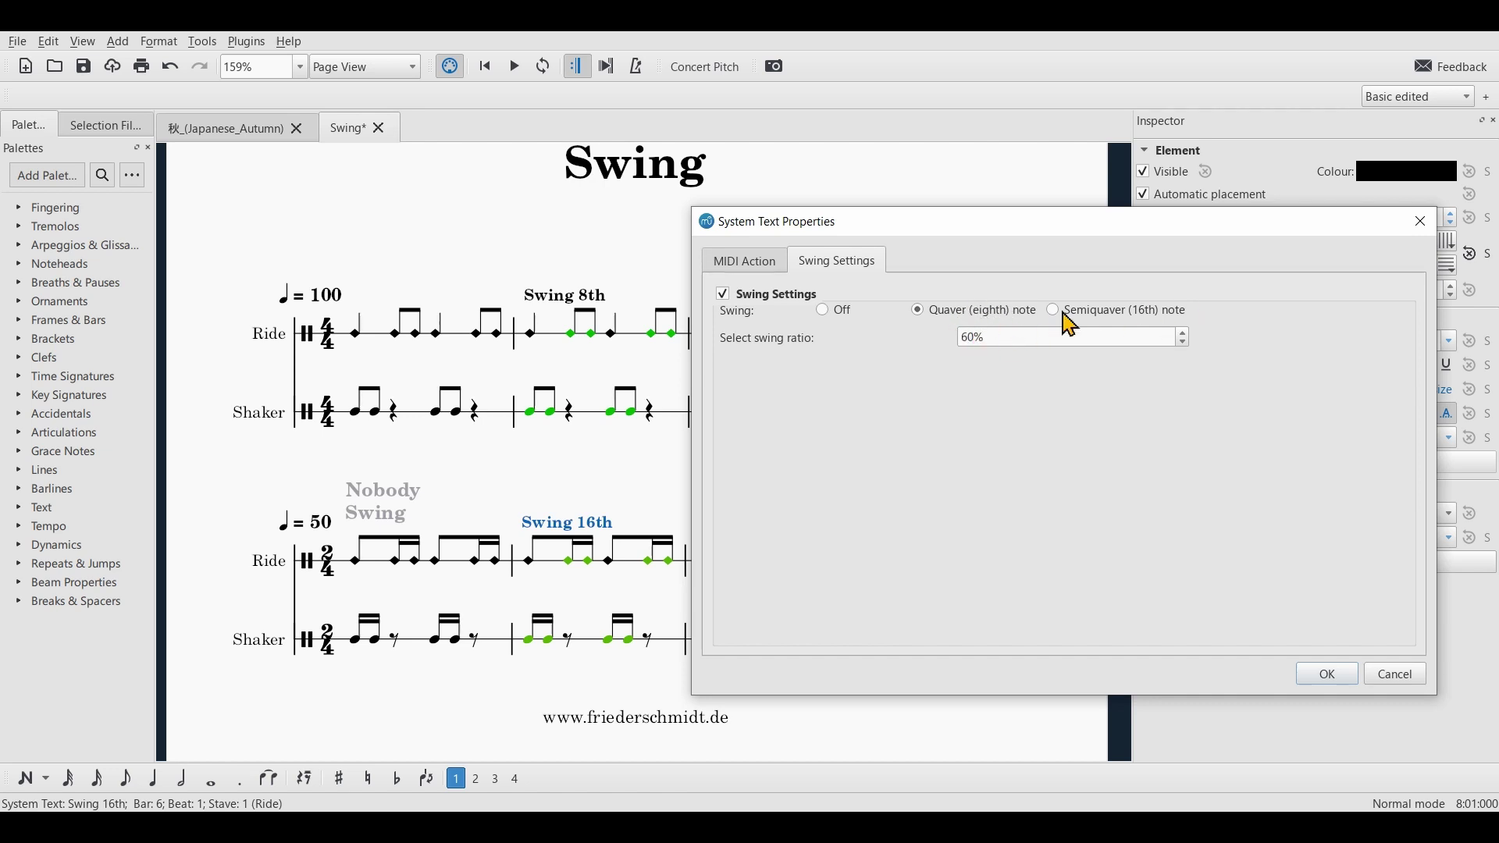
{"action": "left_click", "coordinate": [1325, 676]}
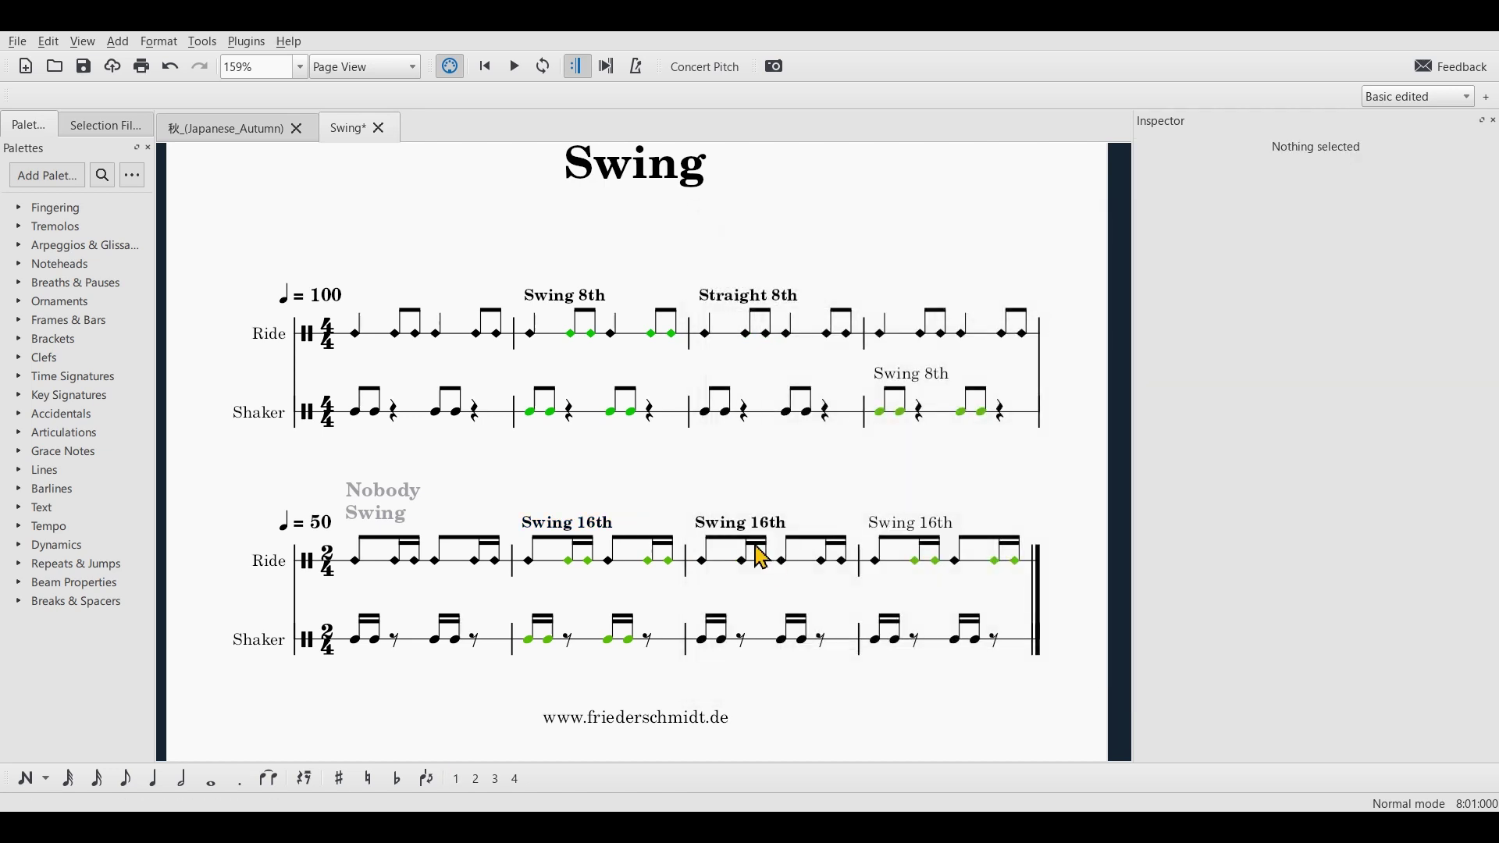
Set swing to Off for the bar 7 Swing 16th text
{"action": "left_click", "coordinate": [708, 529]}
{"action": "left_click", "coordinate": [1269, 565]}
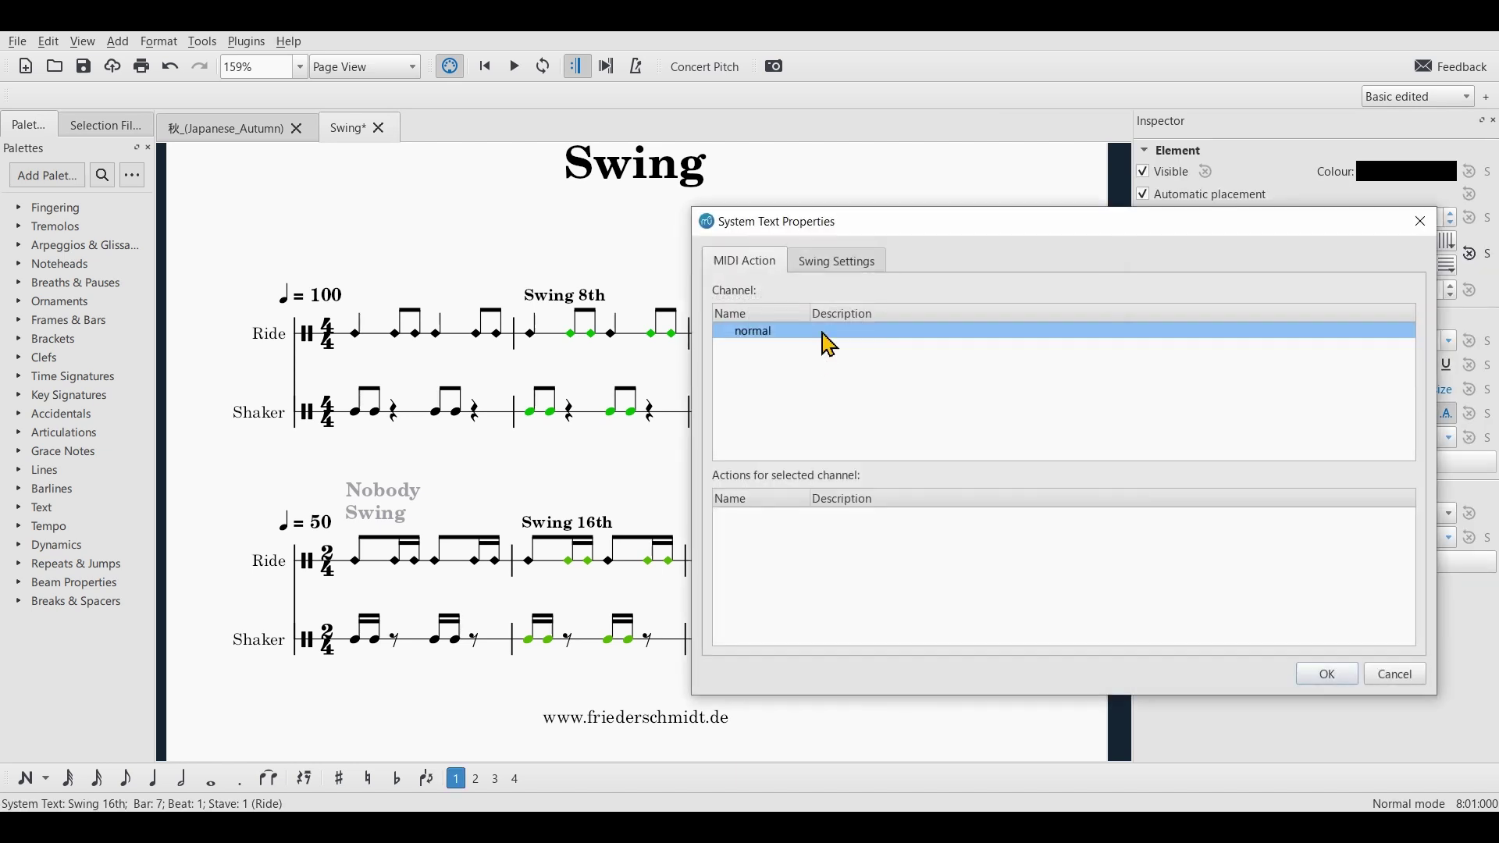
{"action": "left_click", "coordinate": [837, 268]}
{"action": "left_click", "coordinate": [824, 310]}
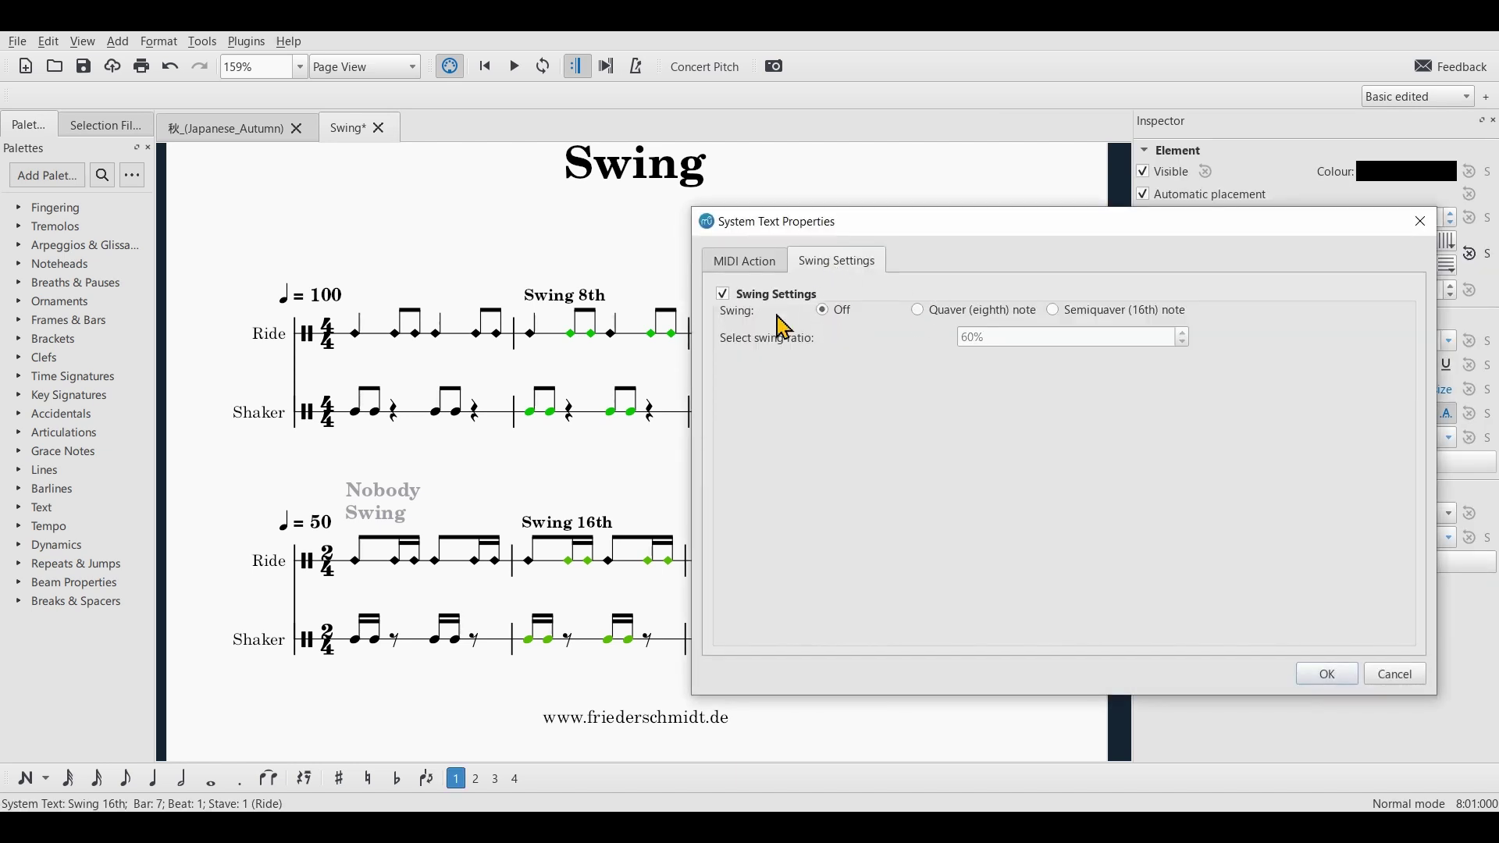
{"action": "left_click", "coordinate": [1327, 674]}
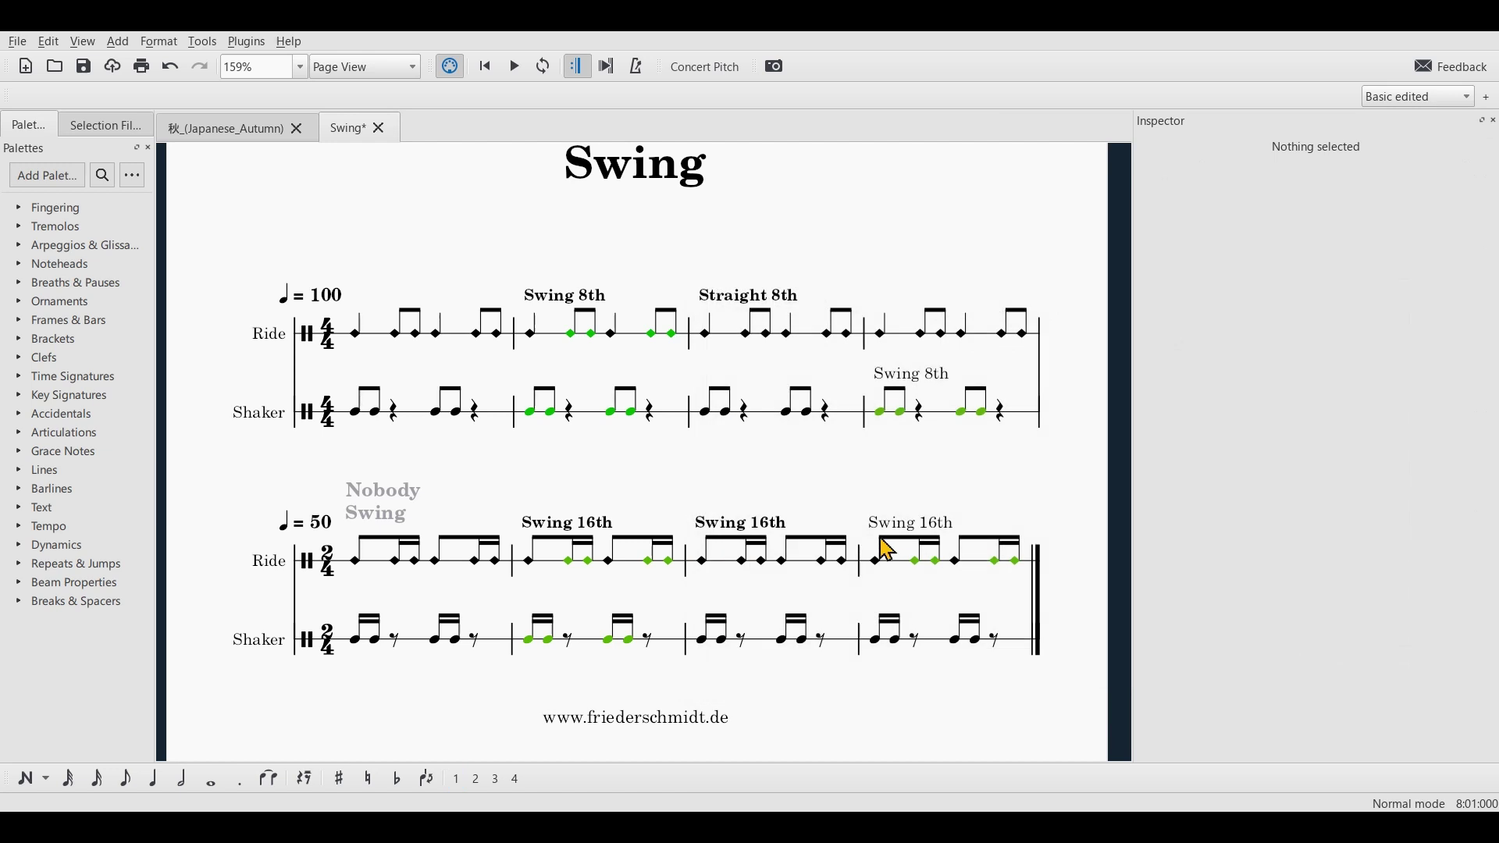
Give the bar 8 Swing 16th stave text 60% semiquaver swing
{"action": "left_click", "coordinate": [885, 537]}
{"action": "left_click", "coordinate": [1328, 574]}
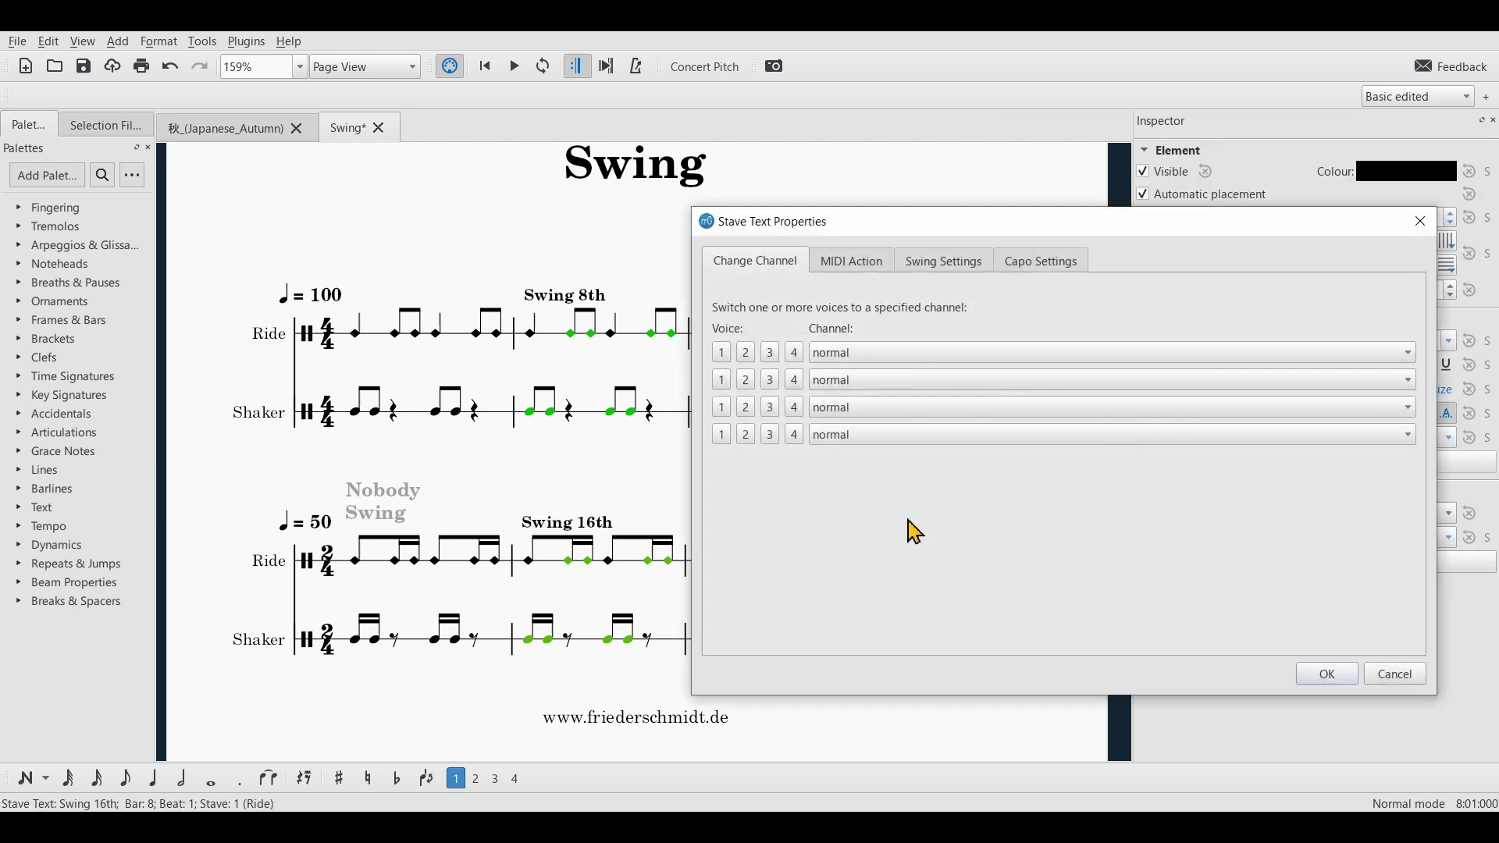
{"action": "left_click", "coordinate": [950, 263]}
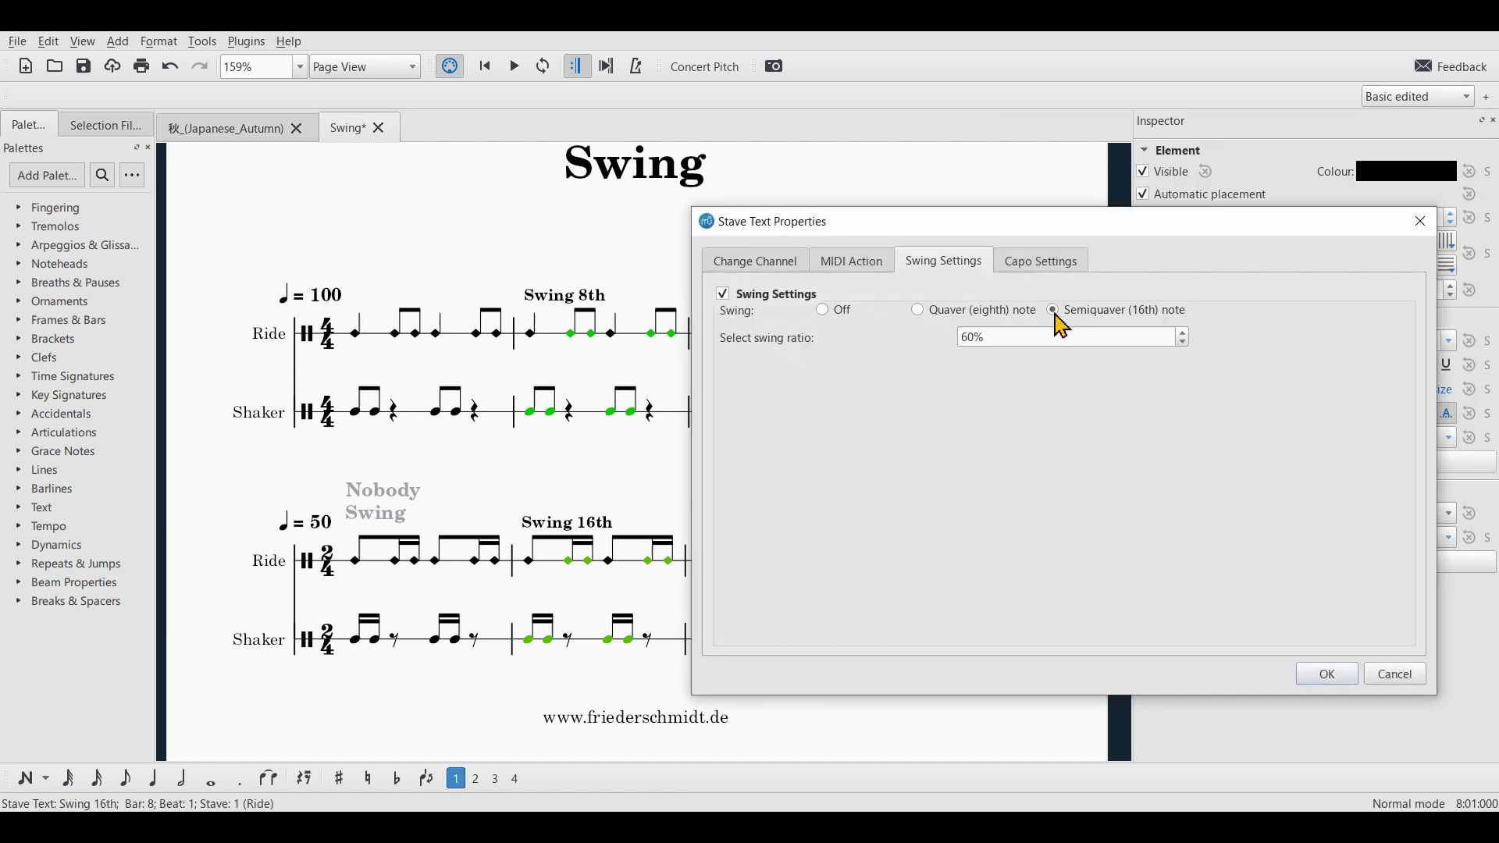
{"action": "left_click", "coordinate": [1342, 686]}
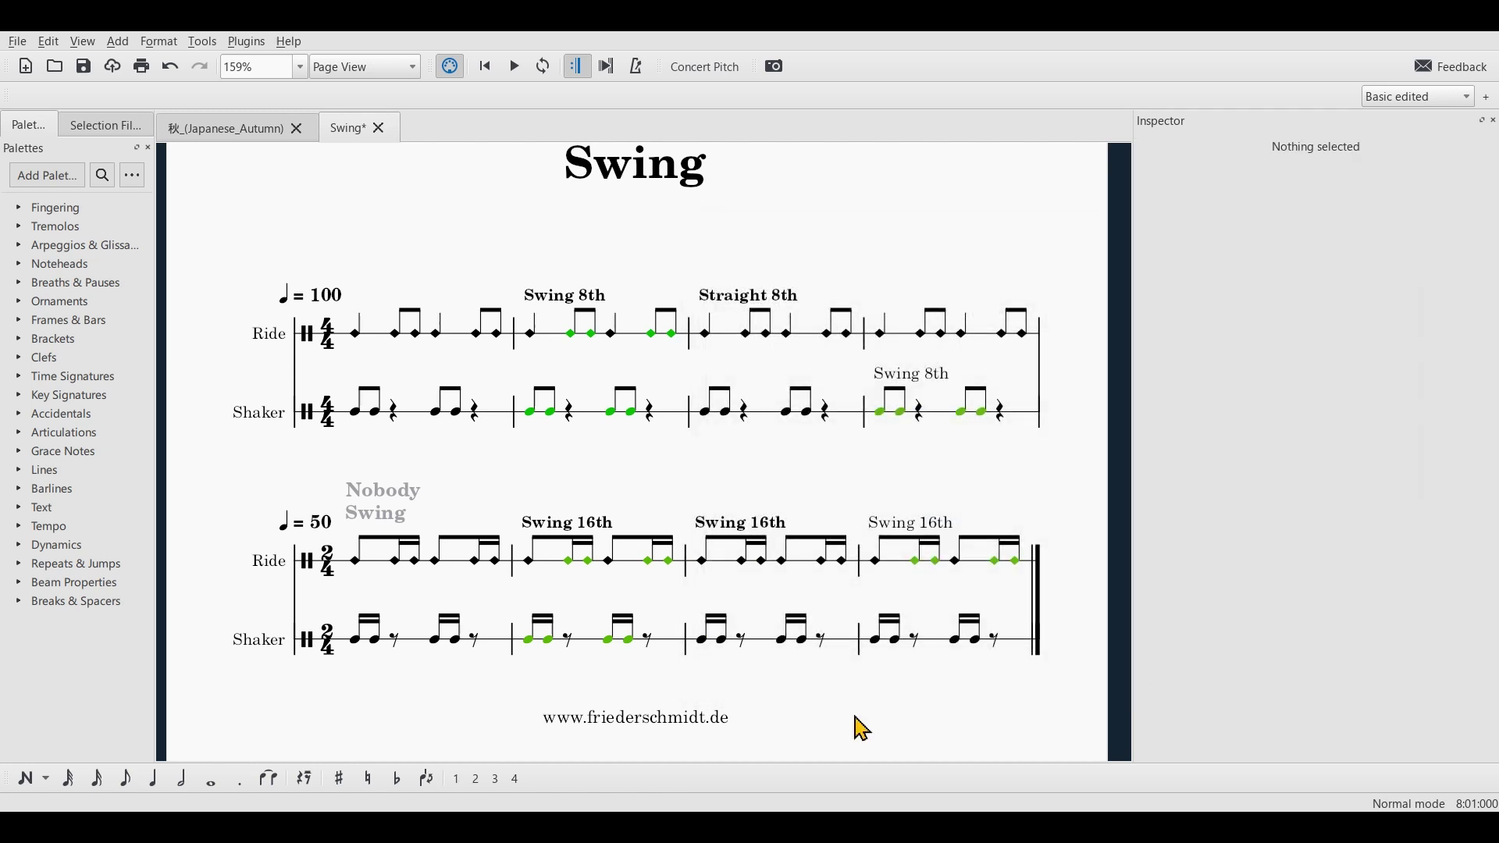
{"action": "left_click", "coordinate": [870, 729]}
{"action": "left_click", "coordinate": [743, 756]}
{"action": "left_click", "coordinate": [357, 334]}
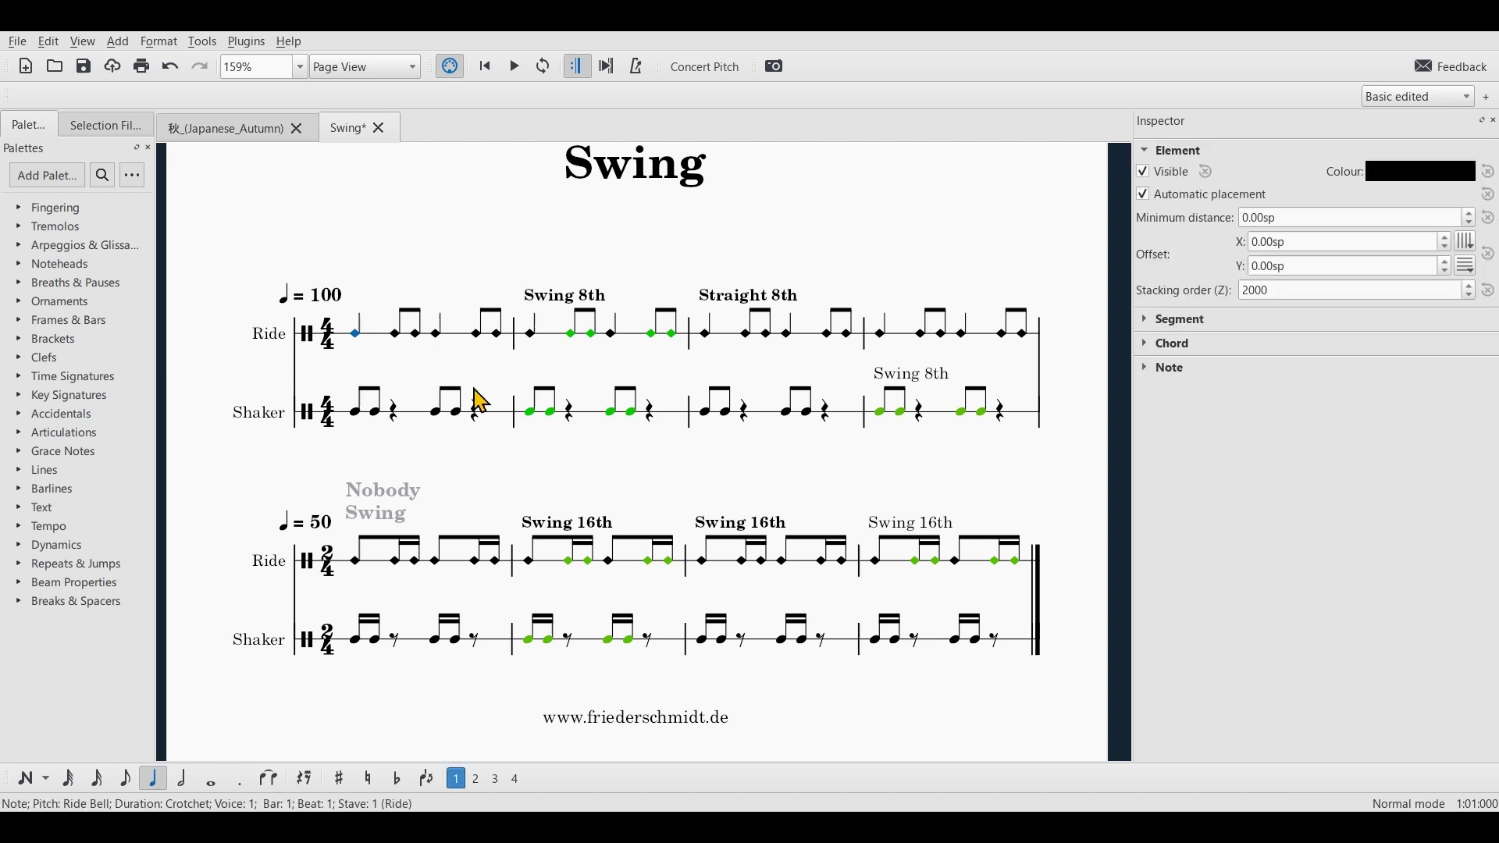
{"action": "key", "text": "space"}
{"action": "left_click", "coordinate": [490, 242]}
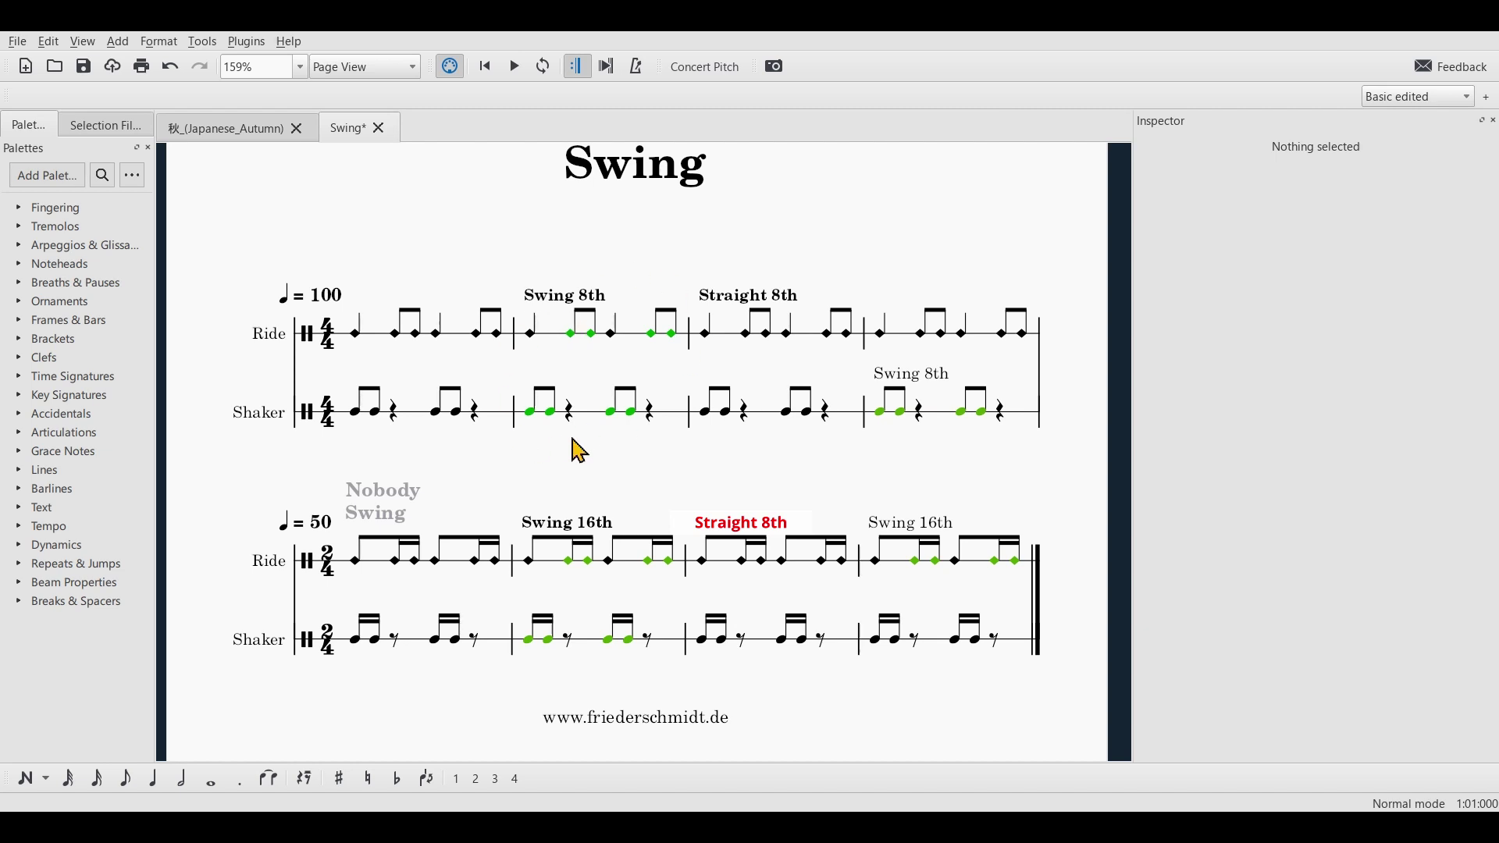
{"action": "left_click", "coordinate": [540, 305]}
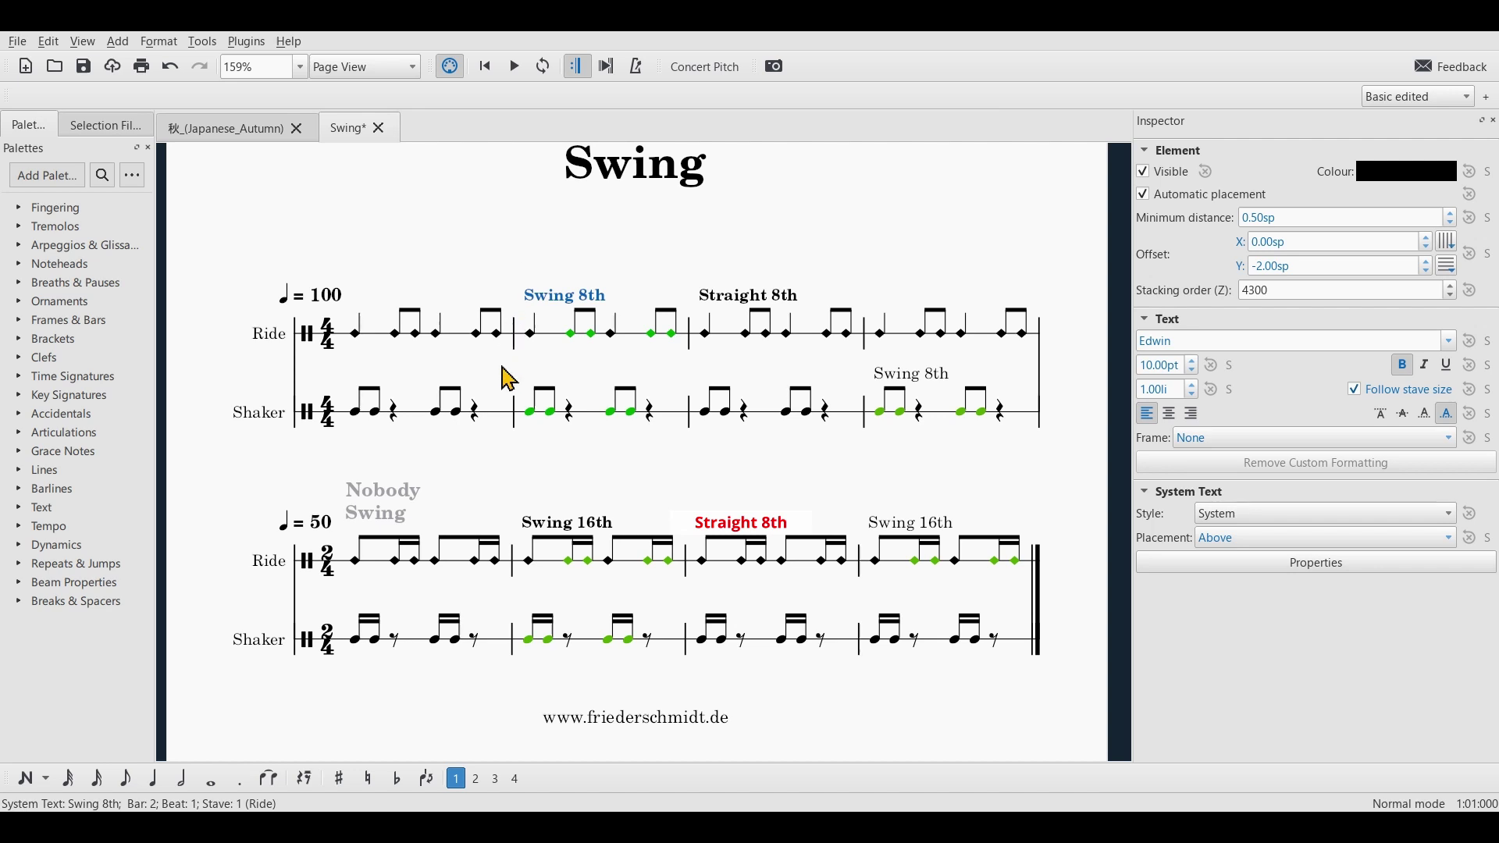
{"action": "left_click", "coordinate": [1330, 565]}
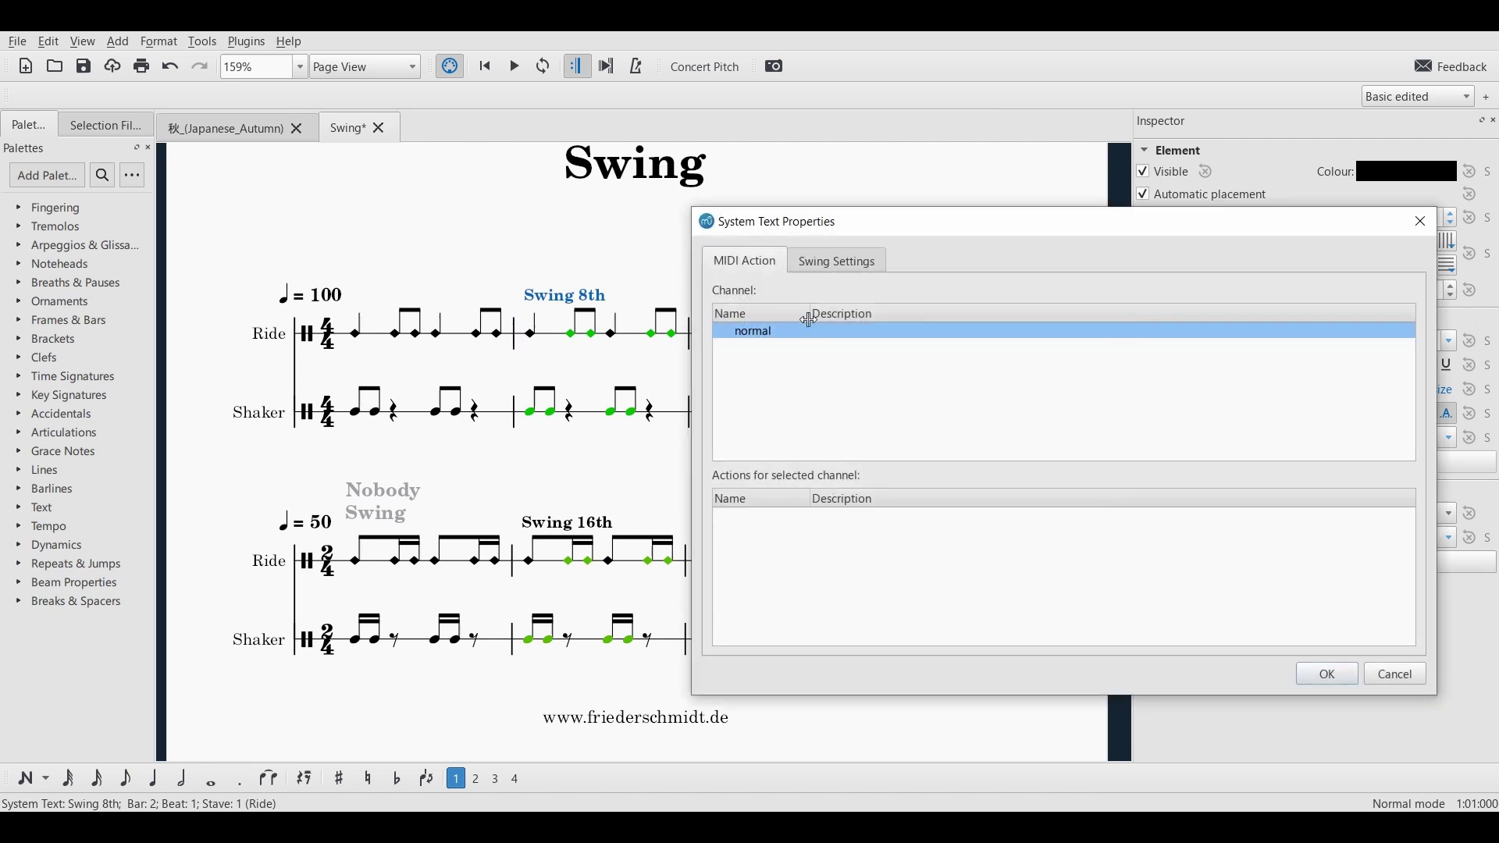
{"action": "left_click", "coordinate": [840, 265]}
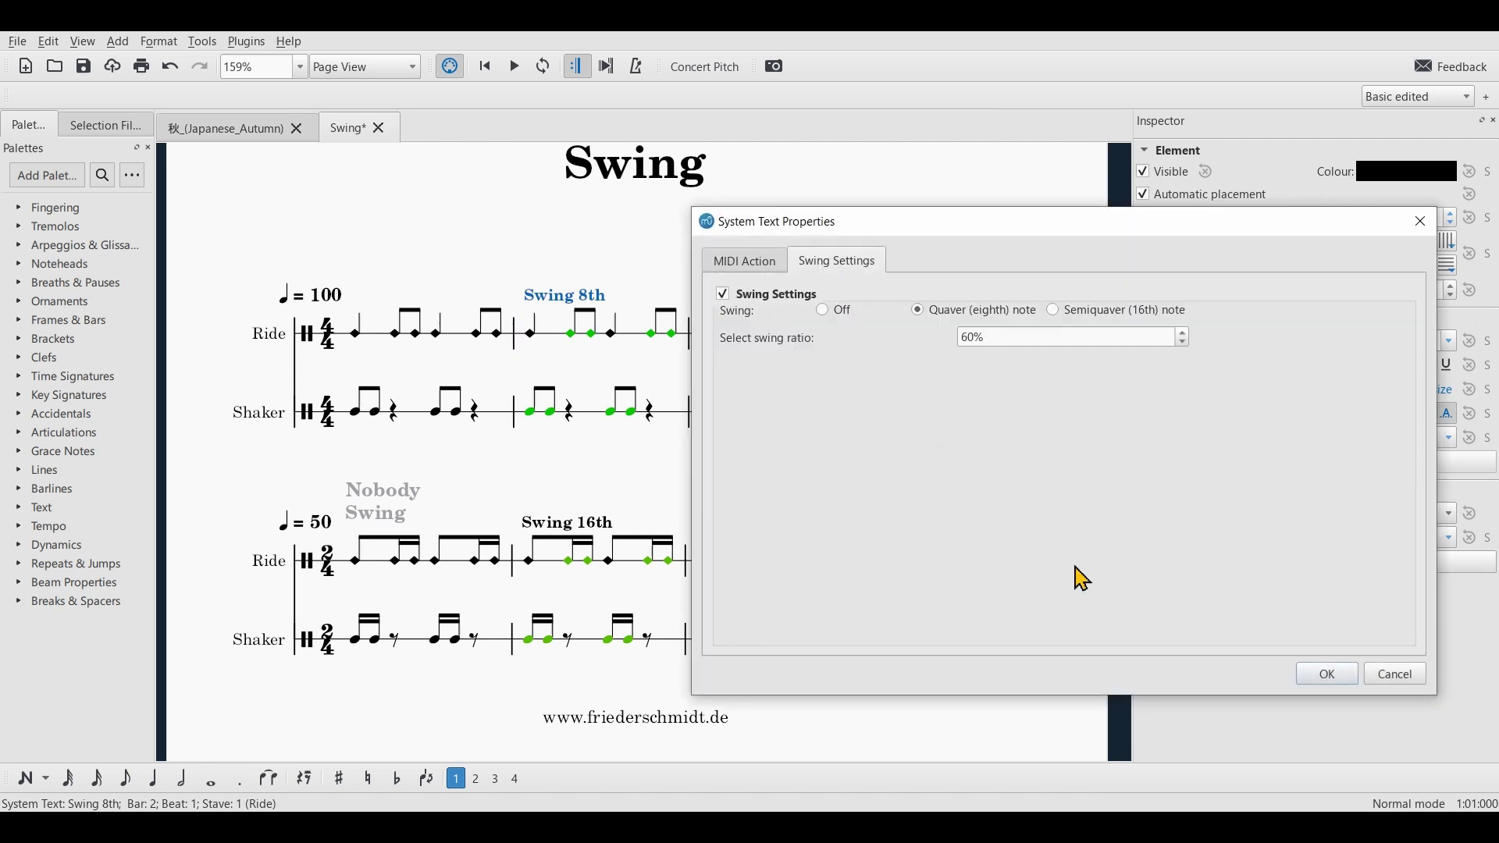
{"action": "left_click", "coordinate": [1399, 678]}
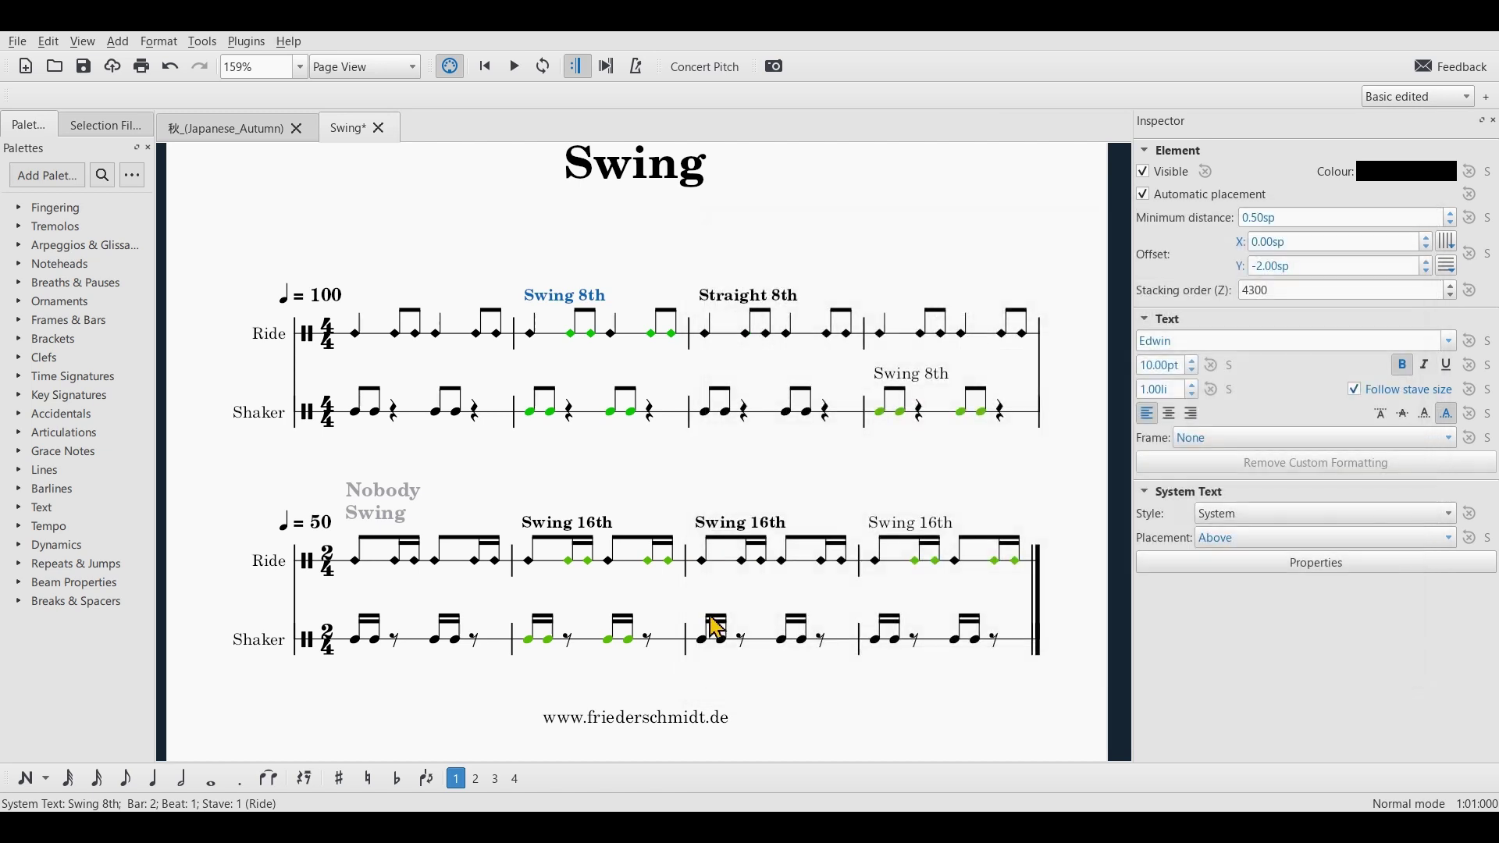